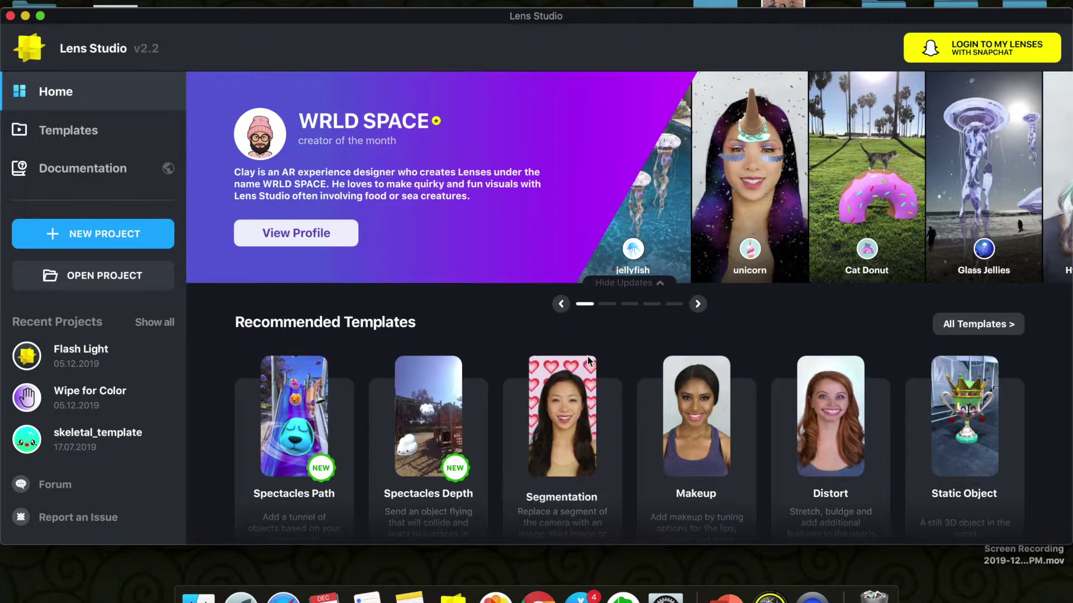
Look through the recommended and full template lists, and create a new blank project
scroll(651, 325, down, 6)
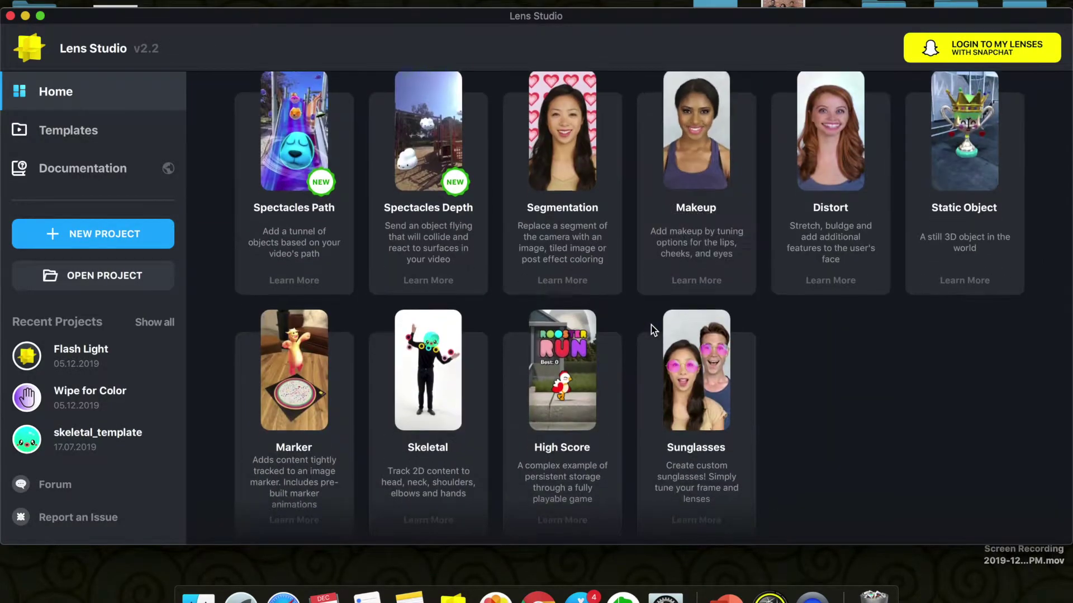
scroll(652, 329, up, 6)
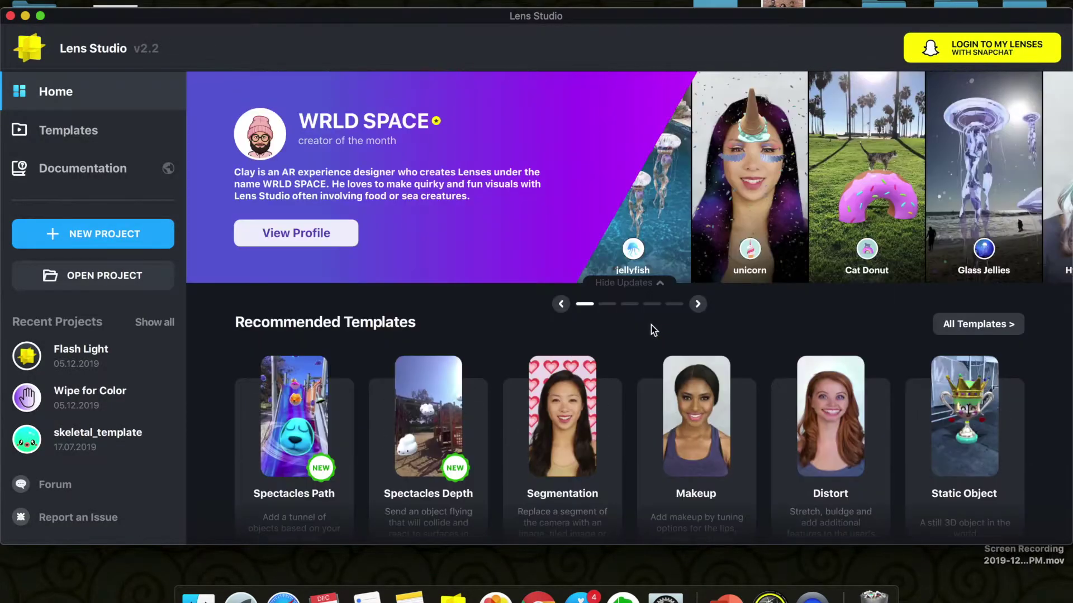
click(999, 324)
scroll(760, 312, down, 20)
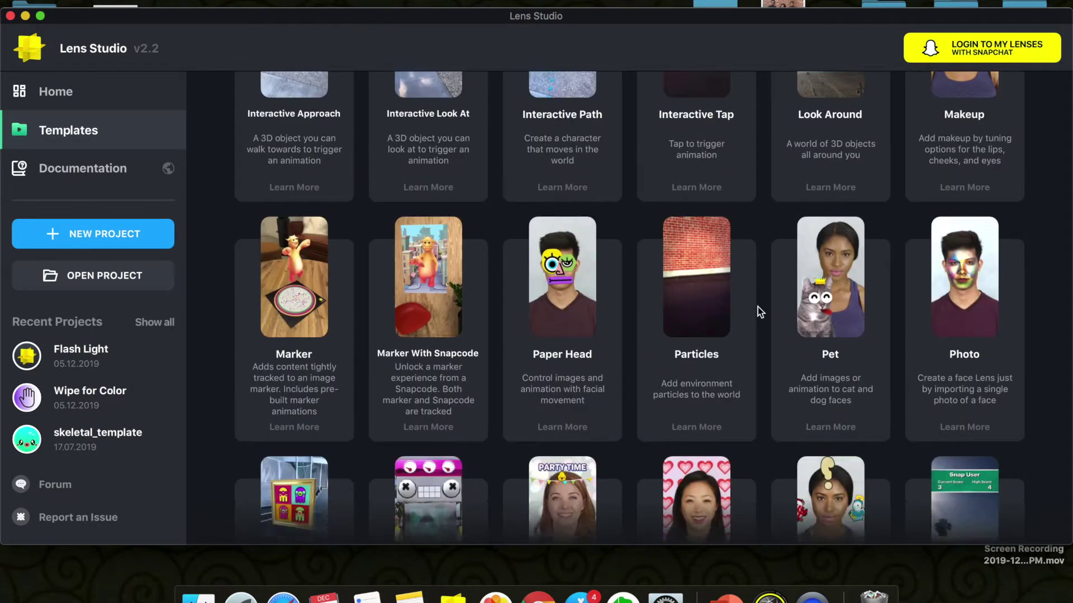
scroll(760, 312, up, 8)
scroll(760, 312, up, 2)
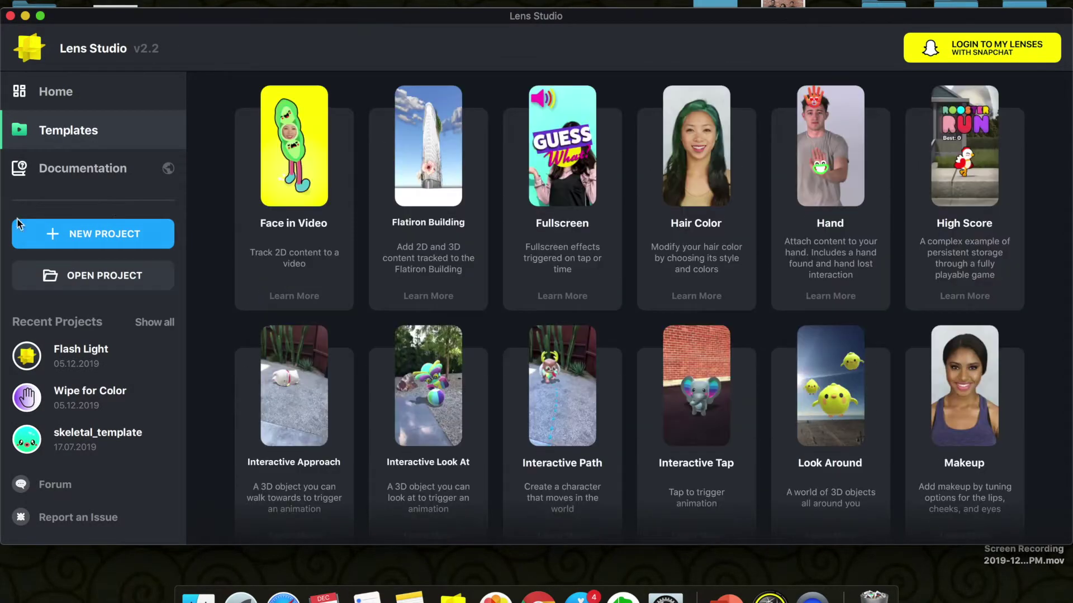
click(66, 237)
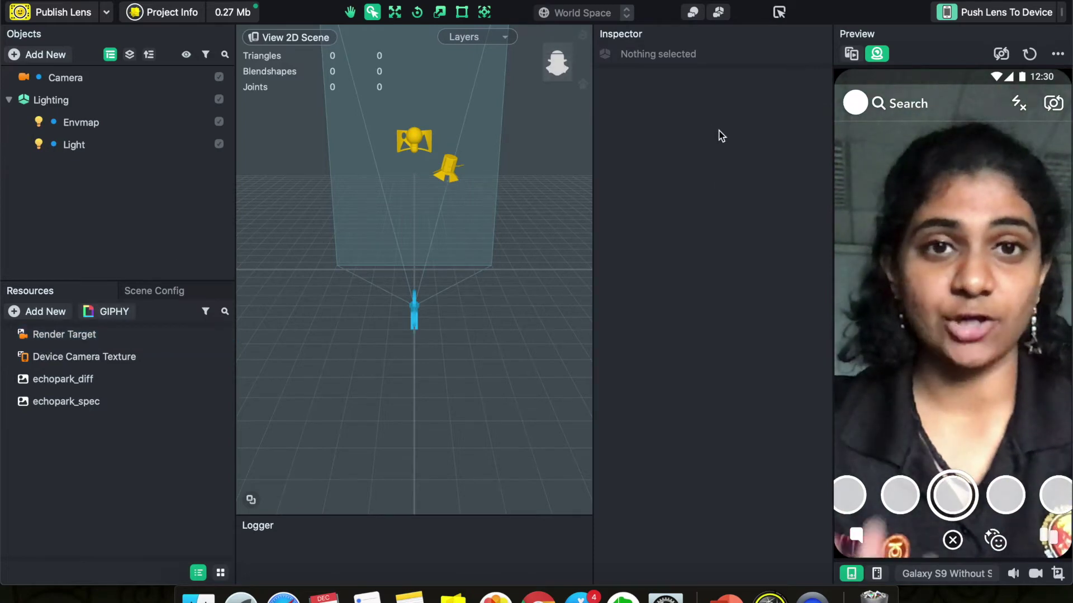
Try the preview with the Person 1.jpg photo and the Idle Person 1 video, and return it to the webcam feed
click(76, 78)
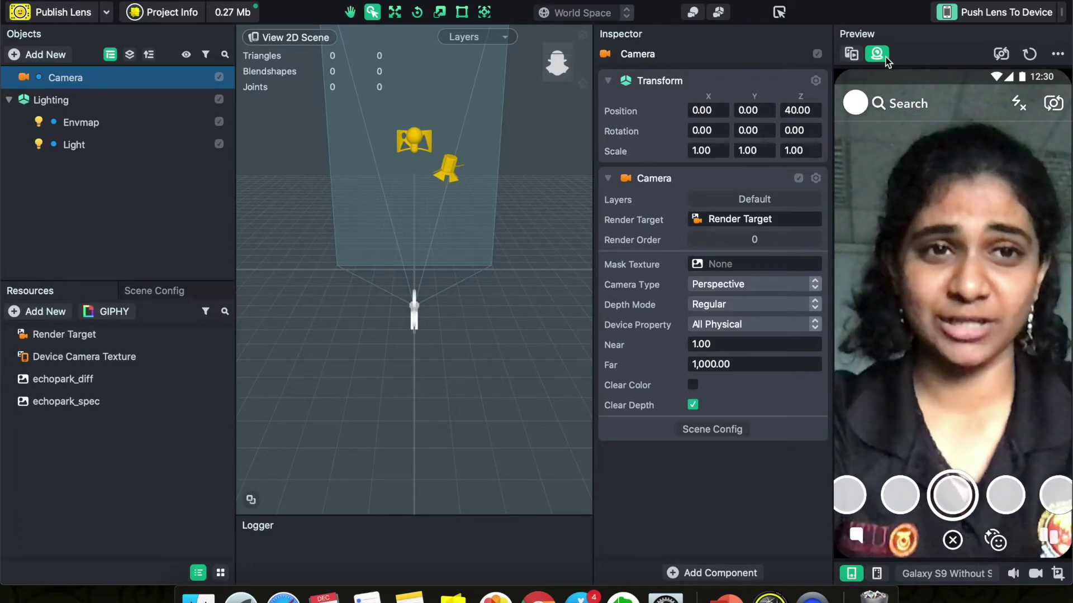
click(859, 55)
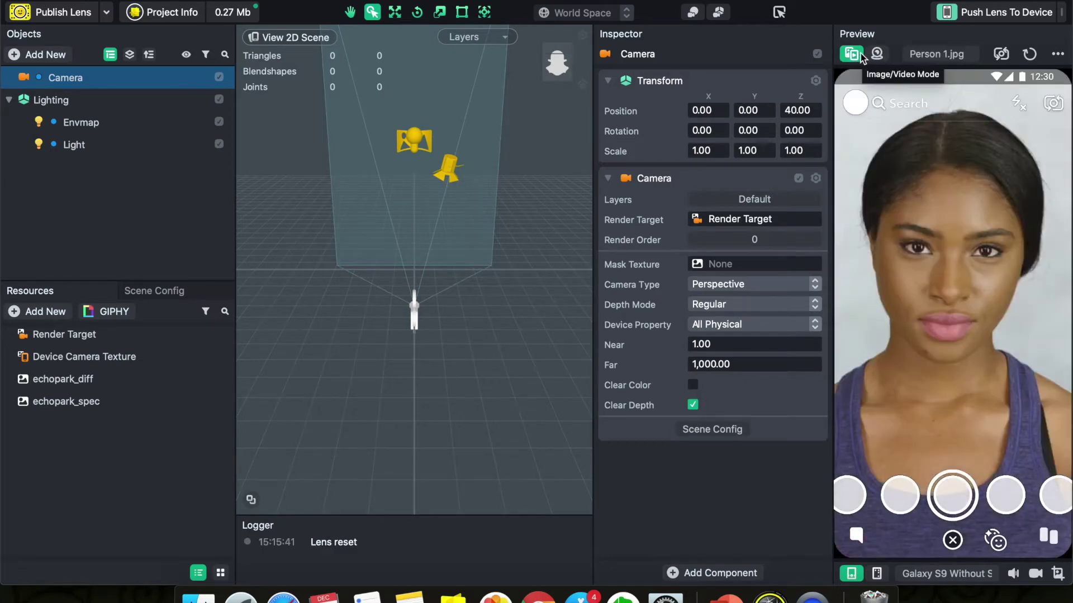
click(931, 54)
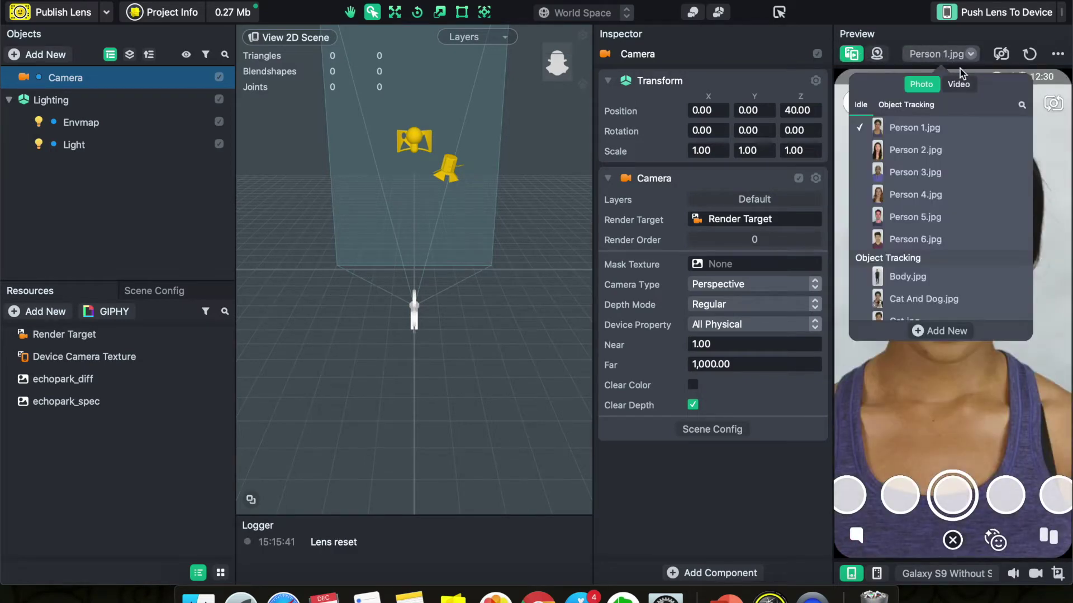
click(956, 85)
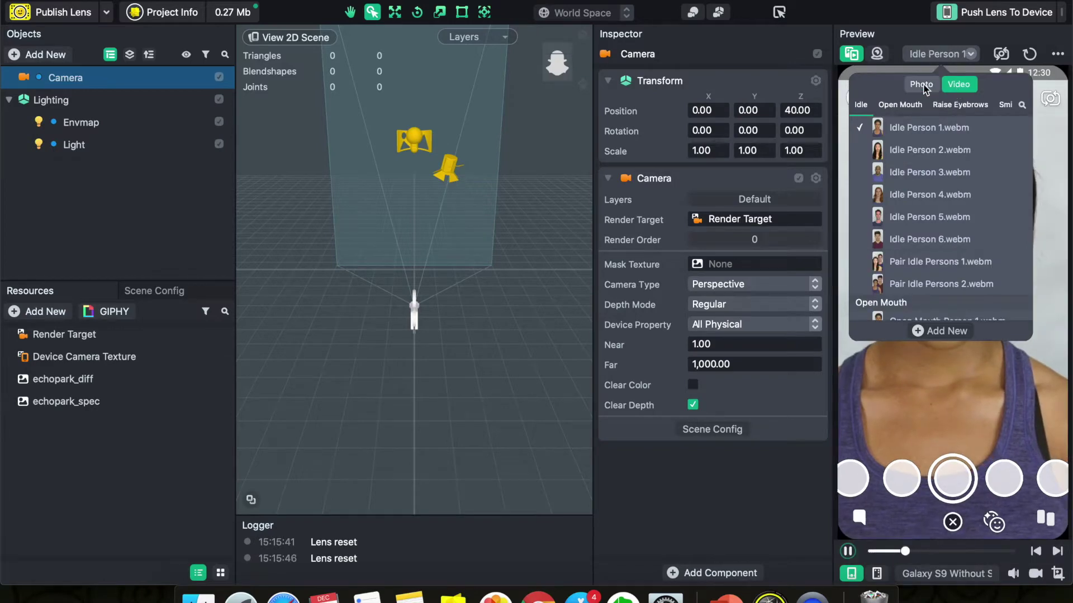
click(948, 432)
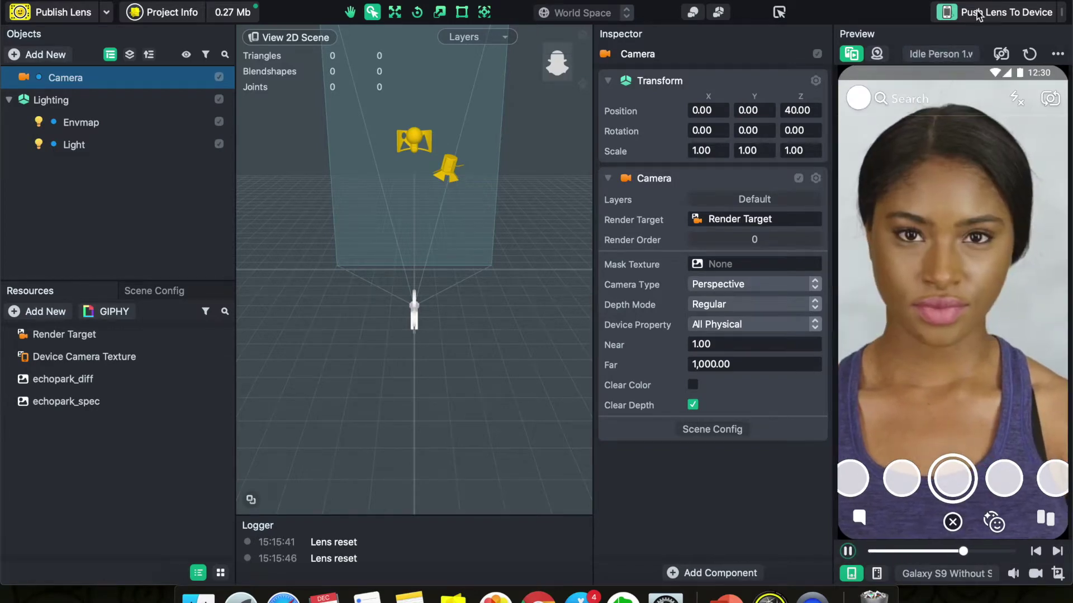
click(936, 54)
click(921, 84)
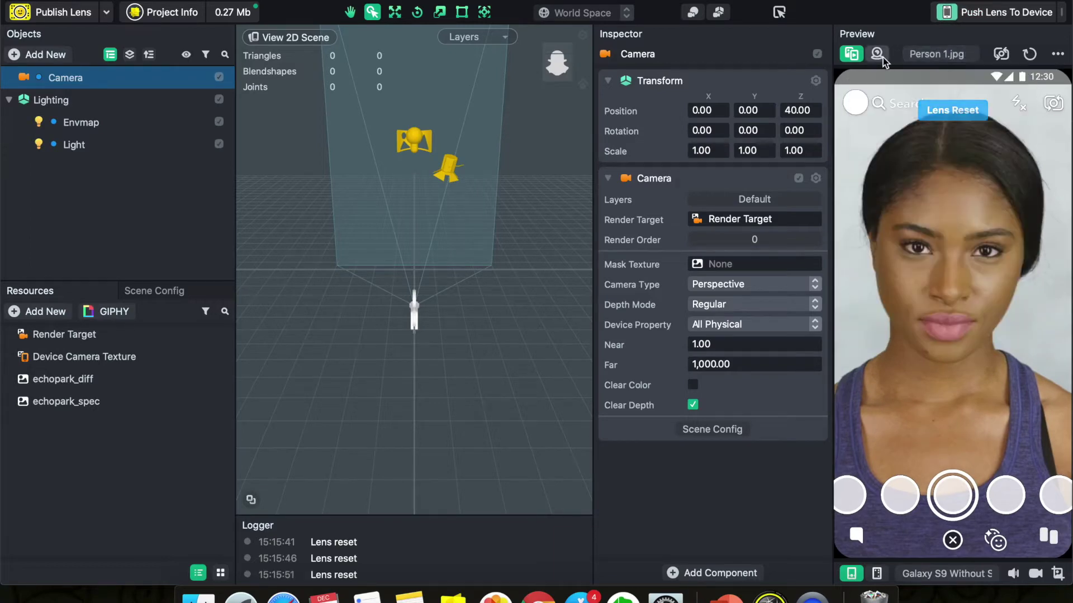
click(877, 55)
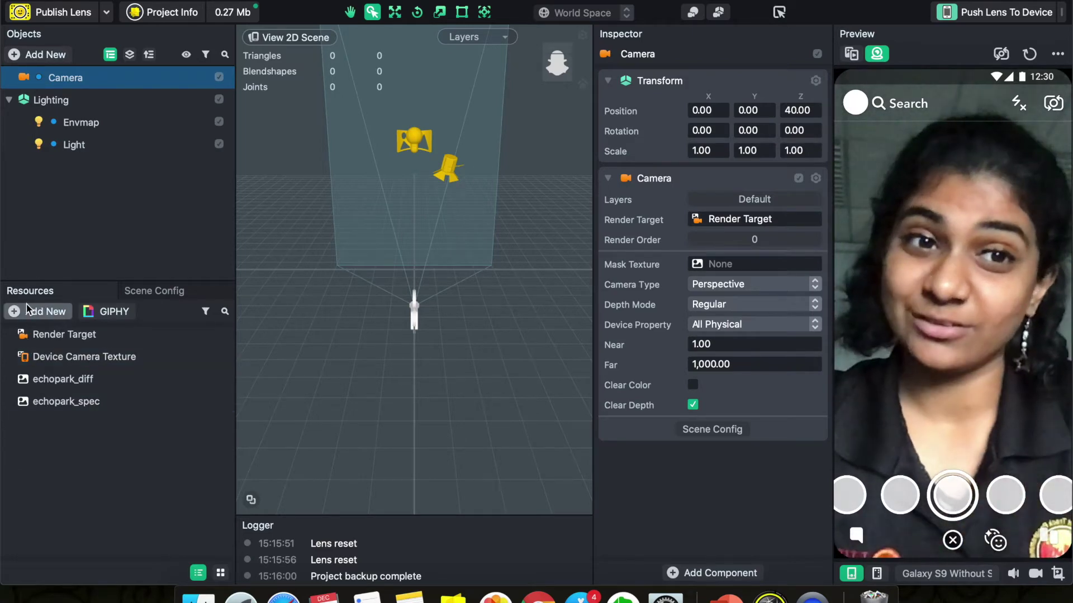
Import rocket.png from the Desktop into the project resources and display its texture details
click(32, 313)
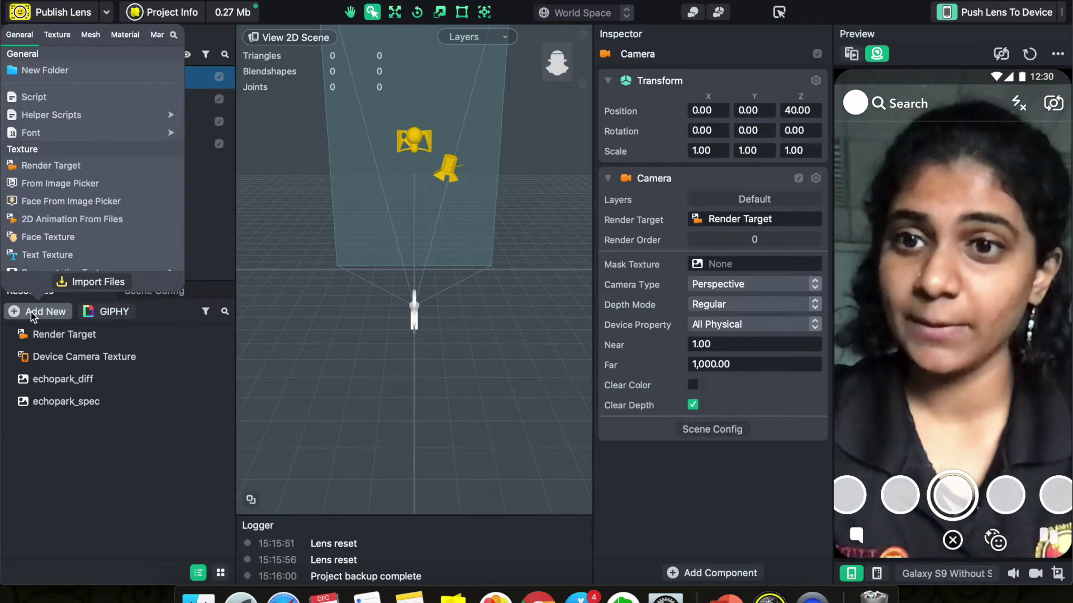
click(96, 282)
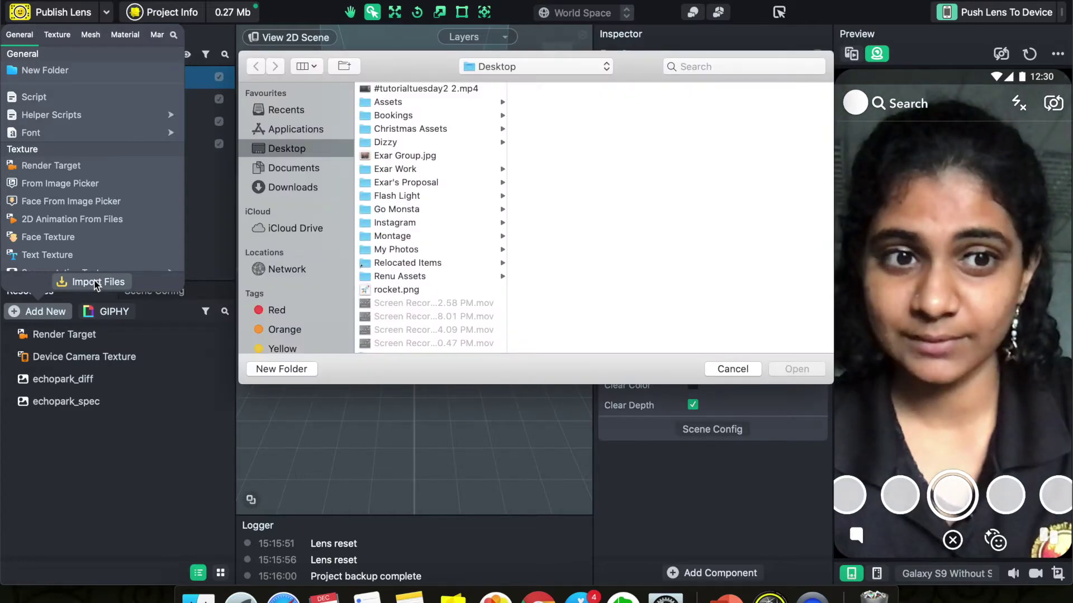
double_click(401, 289)
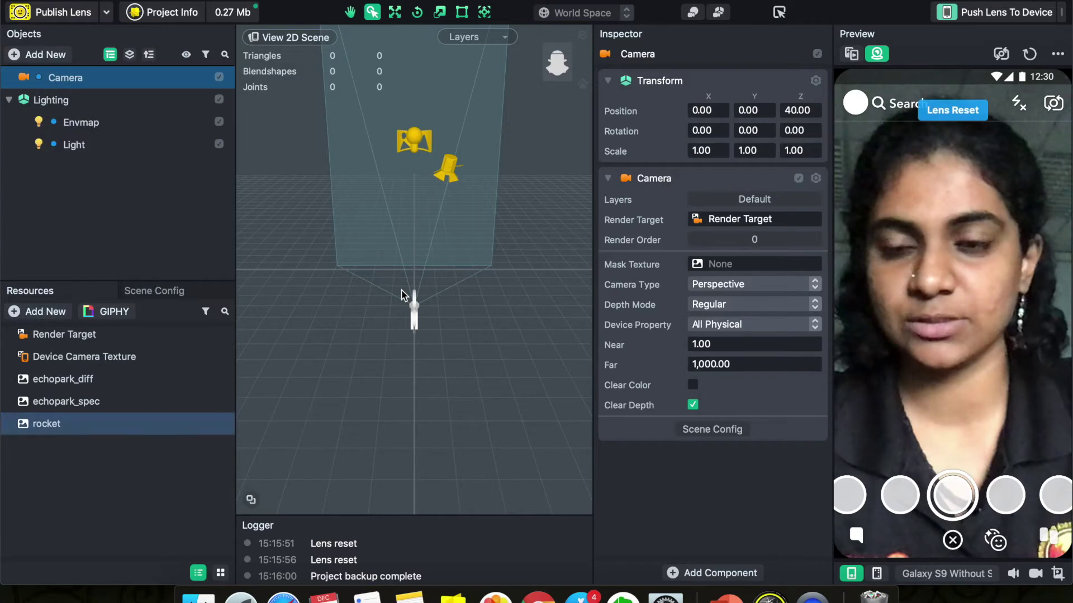
click(28, 432)
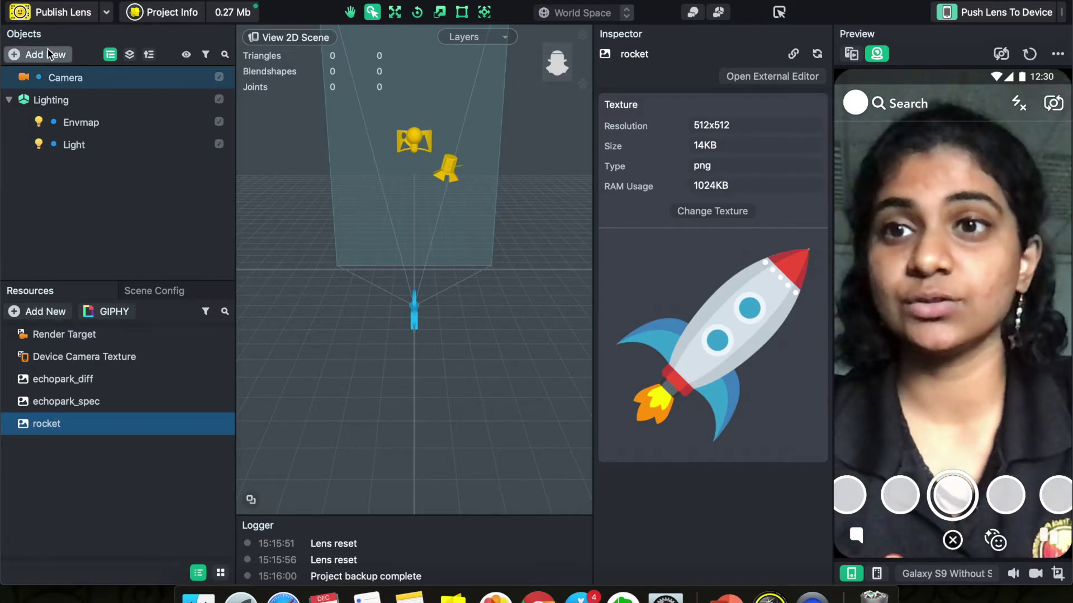
Add a Screen Image object to the scene and rename it Rocket
click(47, 54)
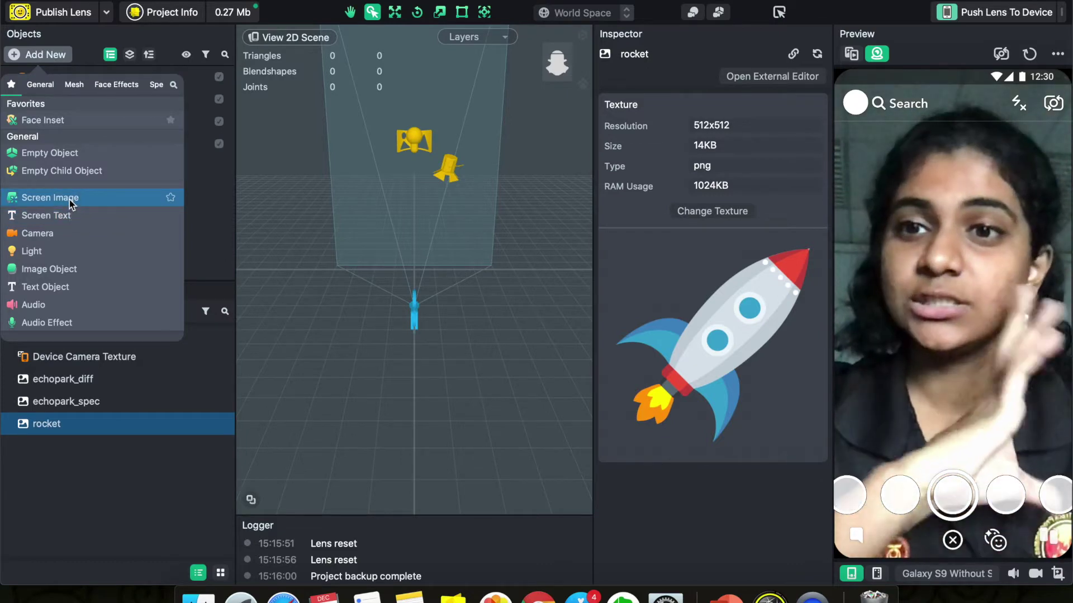
click(69, 199)
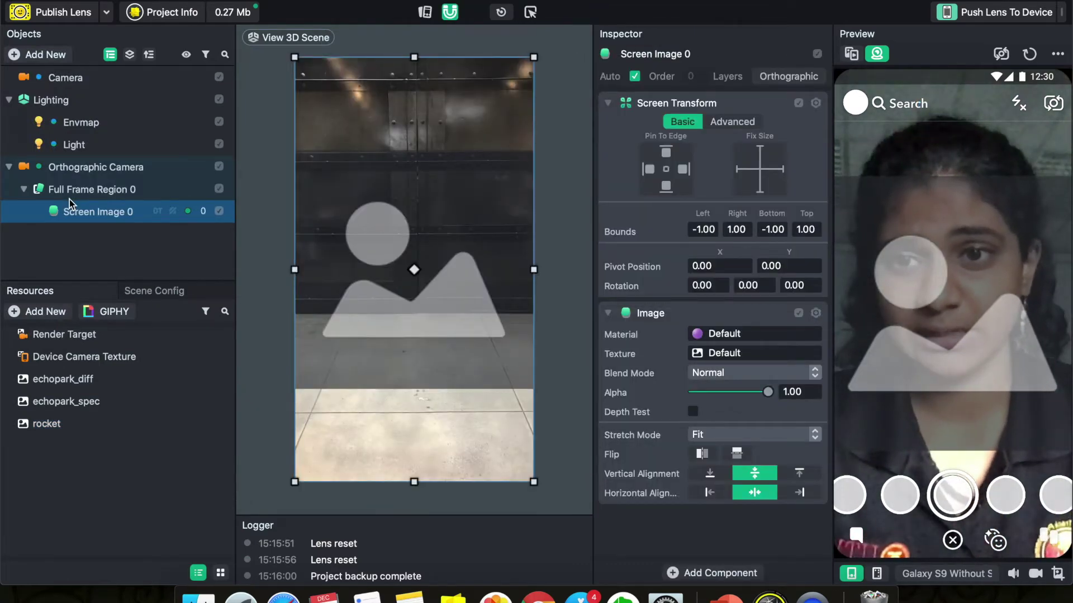
right_click(95, 215)
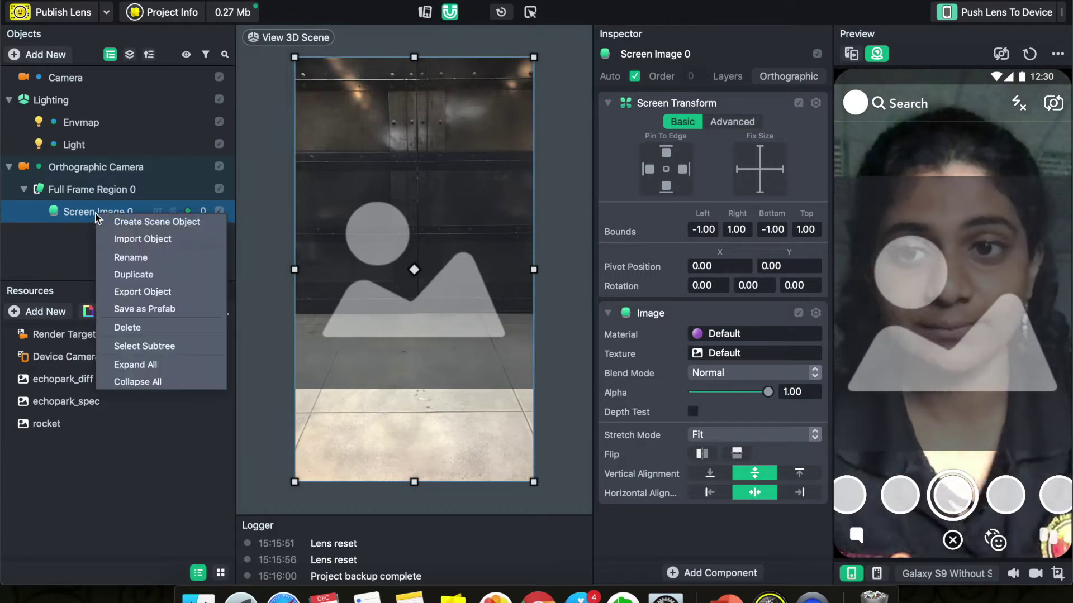
click(139, 259)
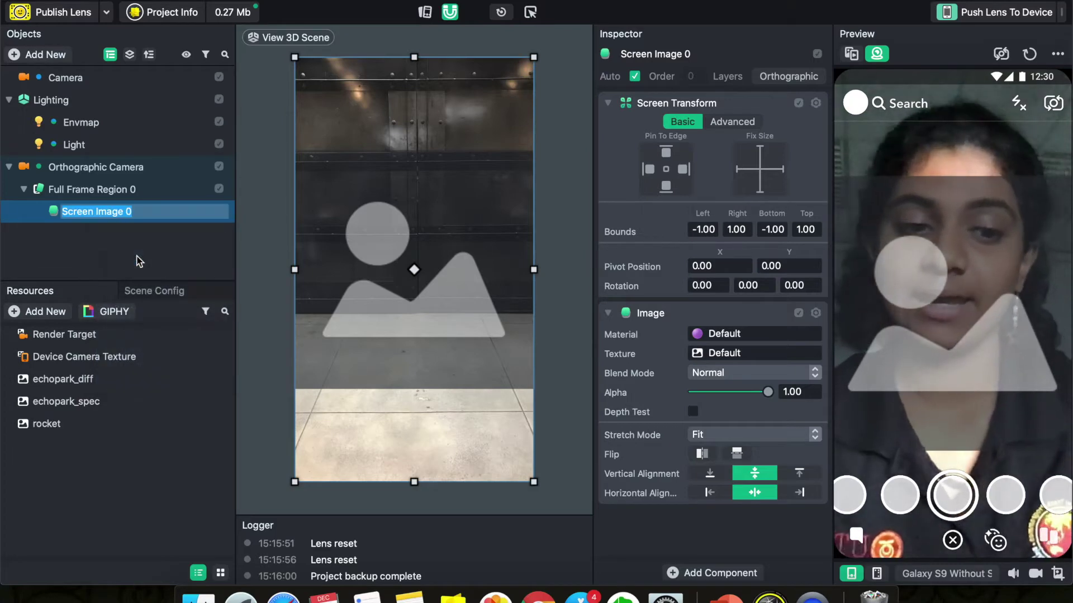
text(R)
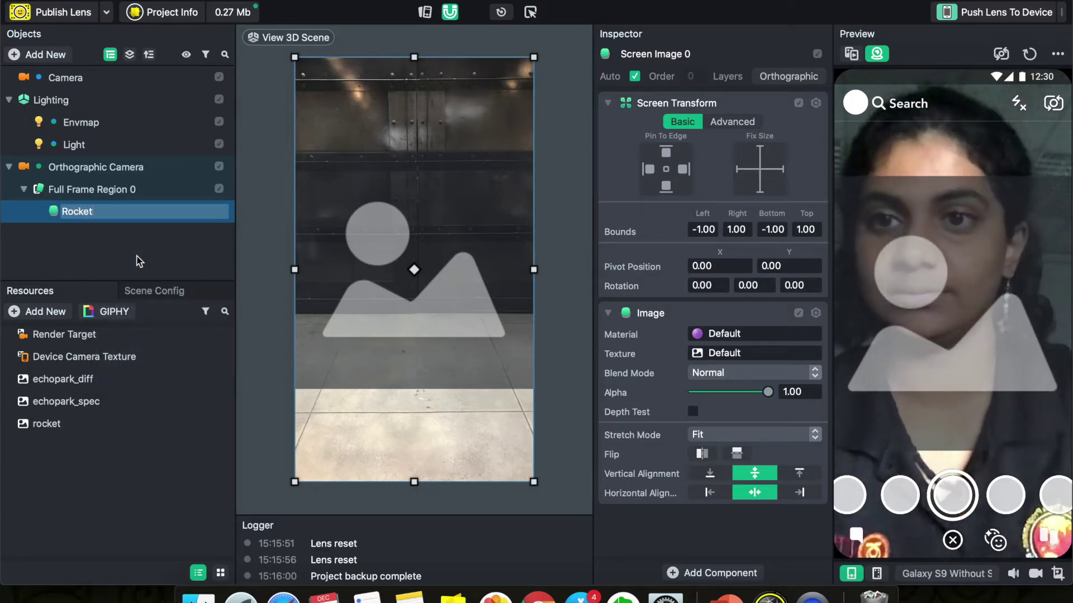
text(ocket)
key(Return)
click(138, 259)
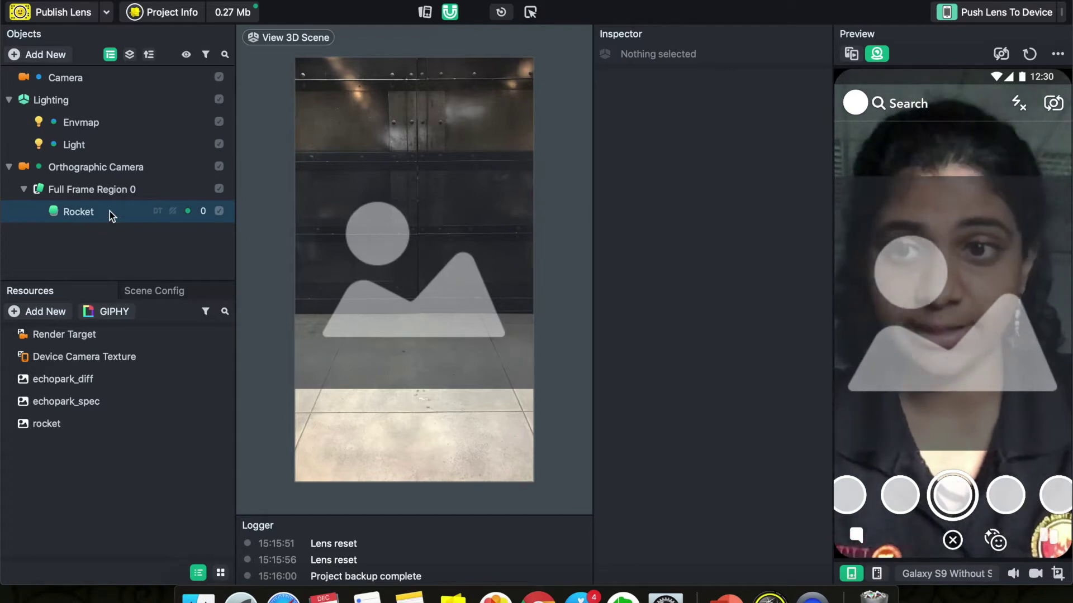
Assign the rocket texture to the Rocket screen image
click(110, 211)
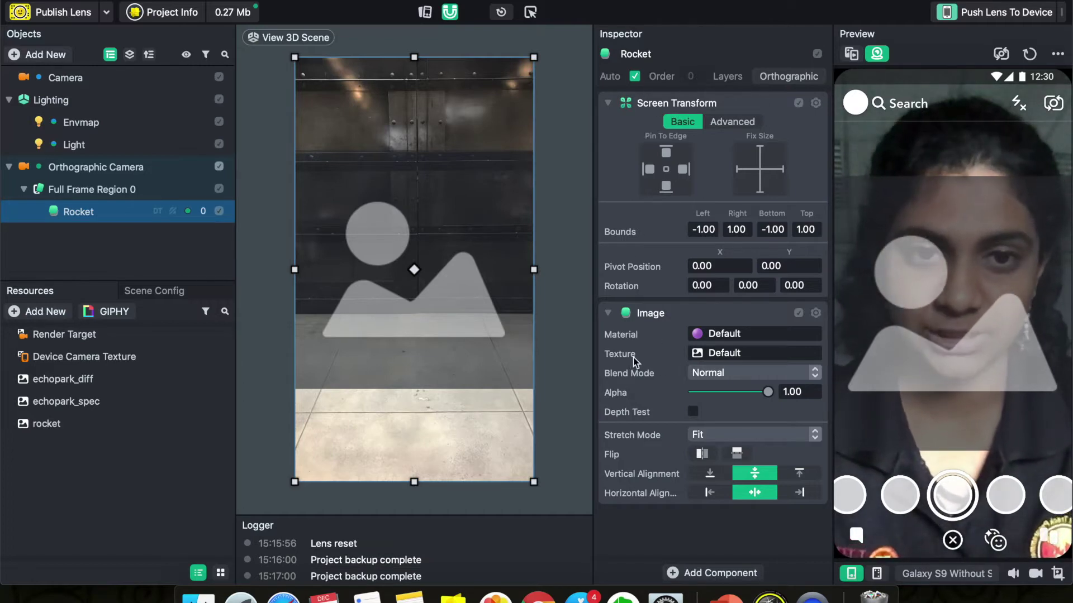
click(729, 355)
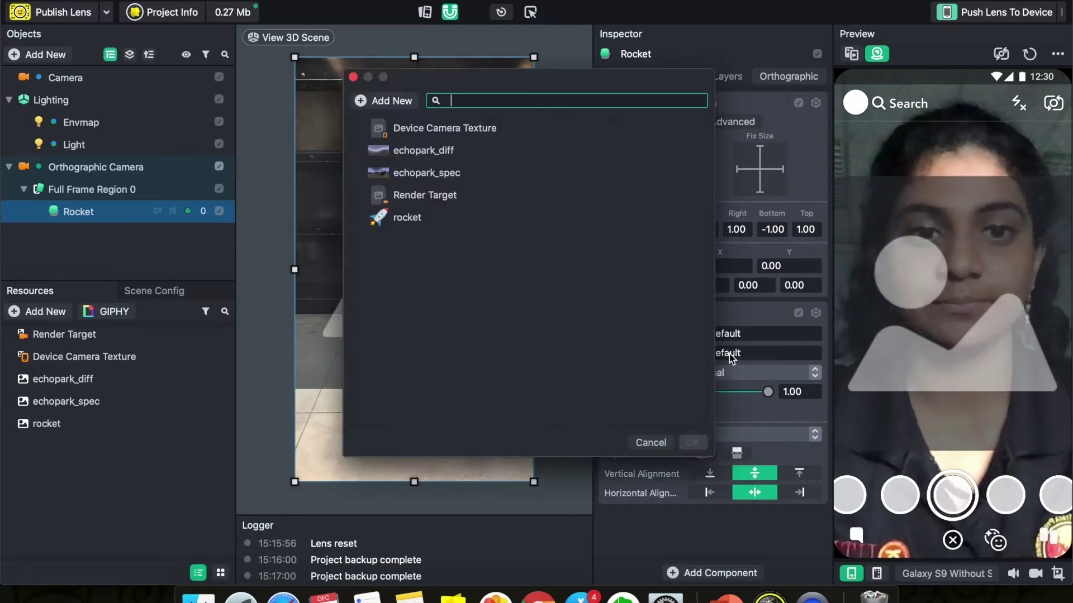
double_click(430, 217)
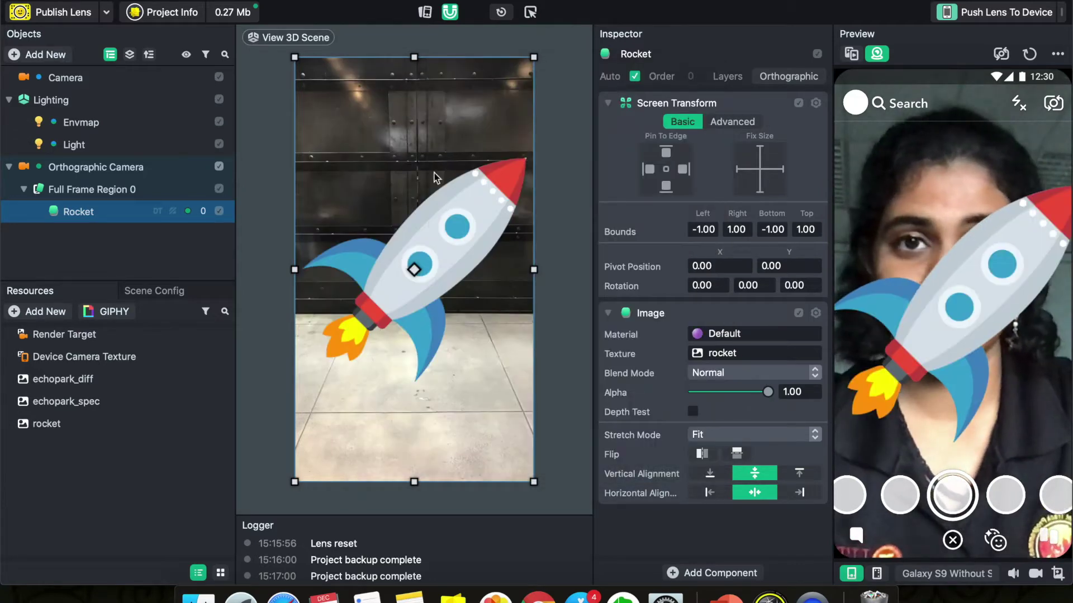
Shrink the Rocket image into the lower-left quarter of the frame, with its right and top bounds at 0.00
drag(533, 57, 434, 239)
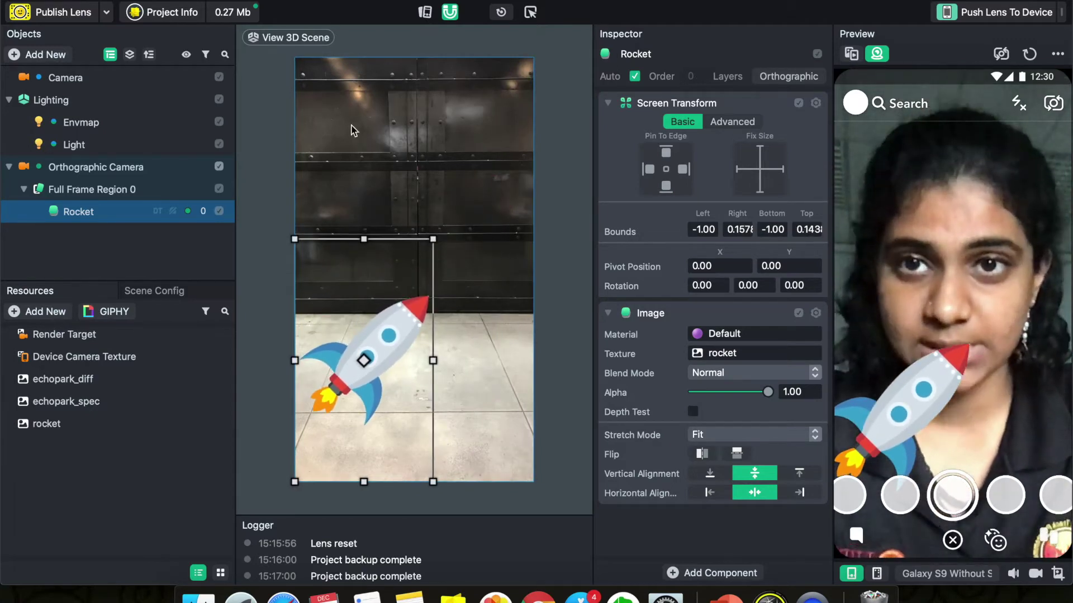
click(310, 37)
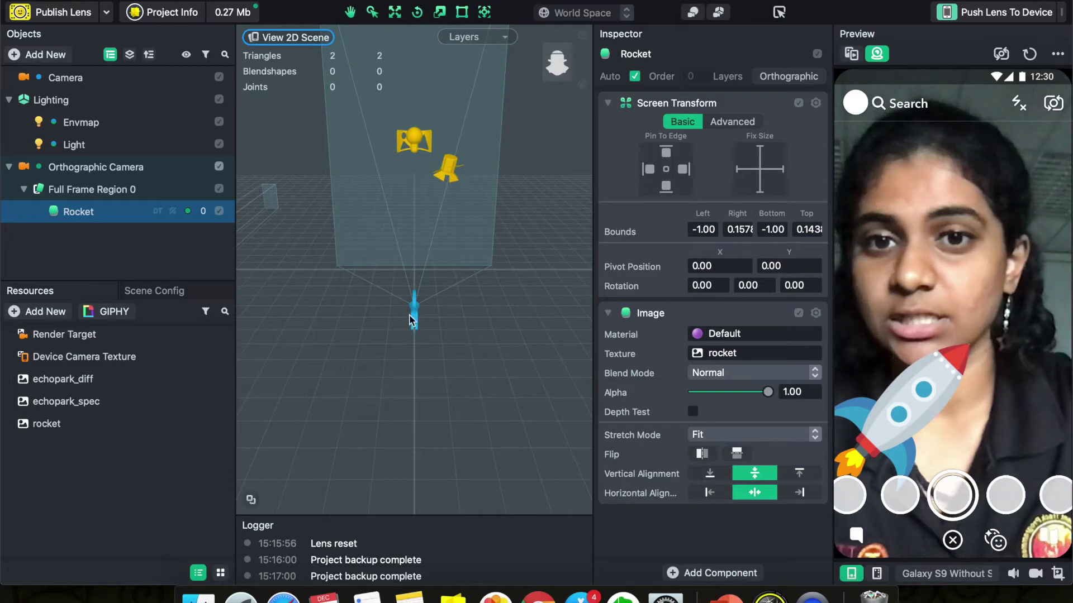
scroll(478, 373, down, 3)
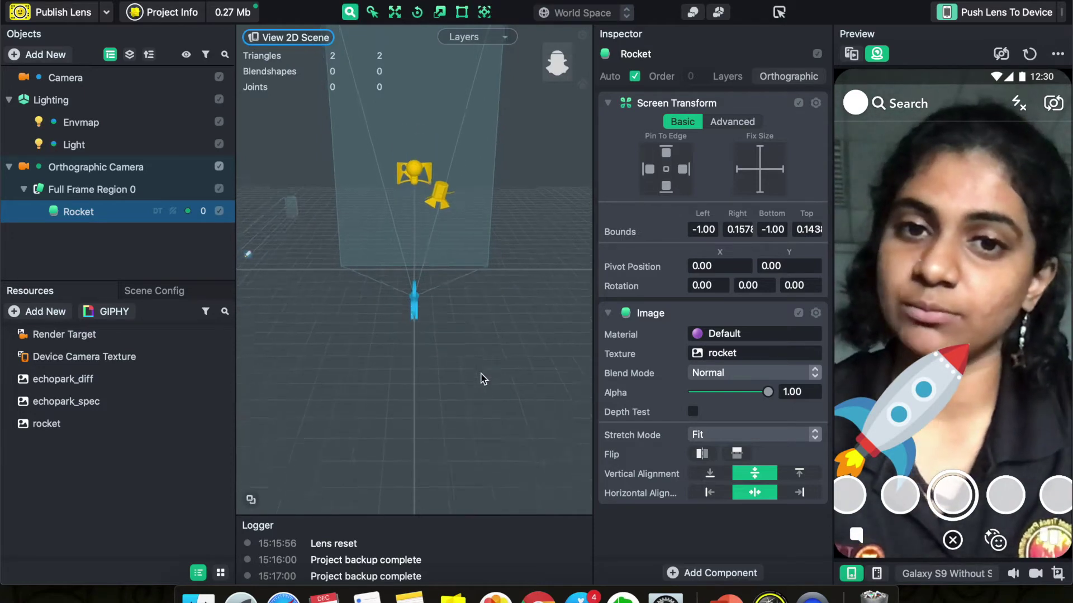
scroll(478, 373, up, 2)
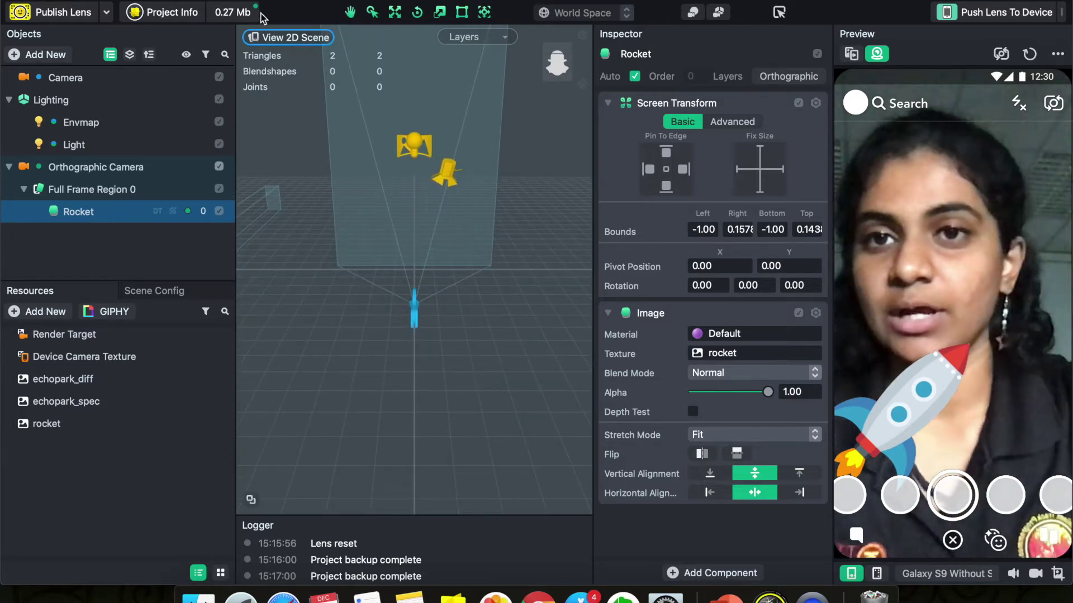
click(277, 39)
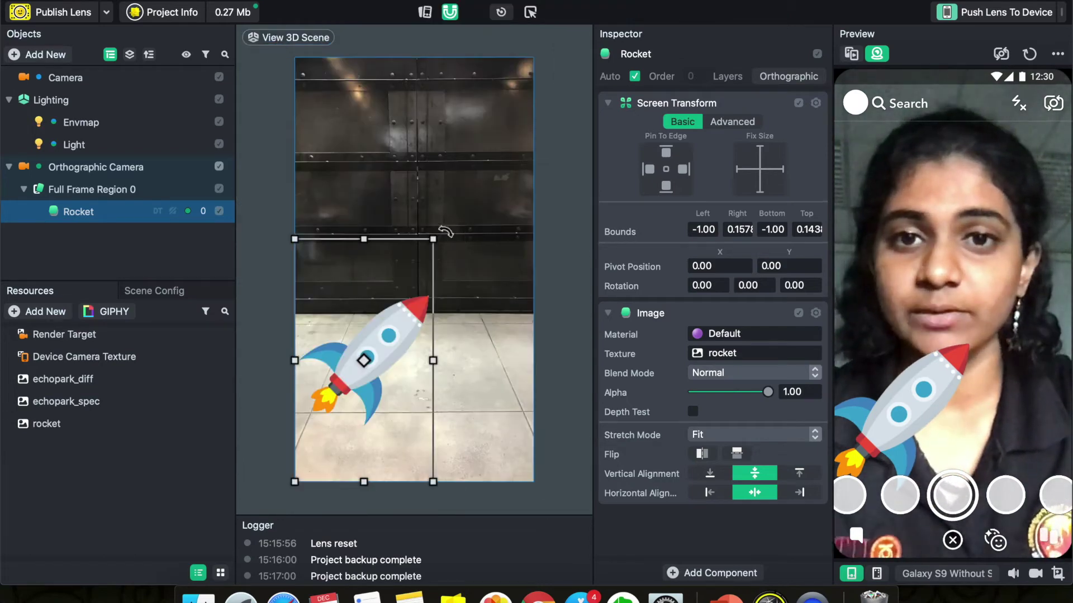
drag(433, 239, 415, 269)
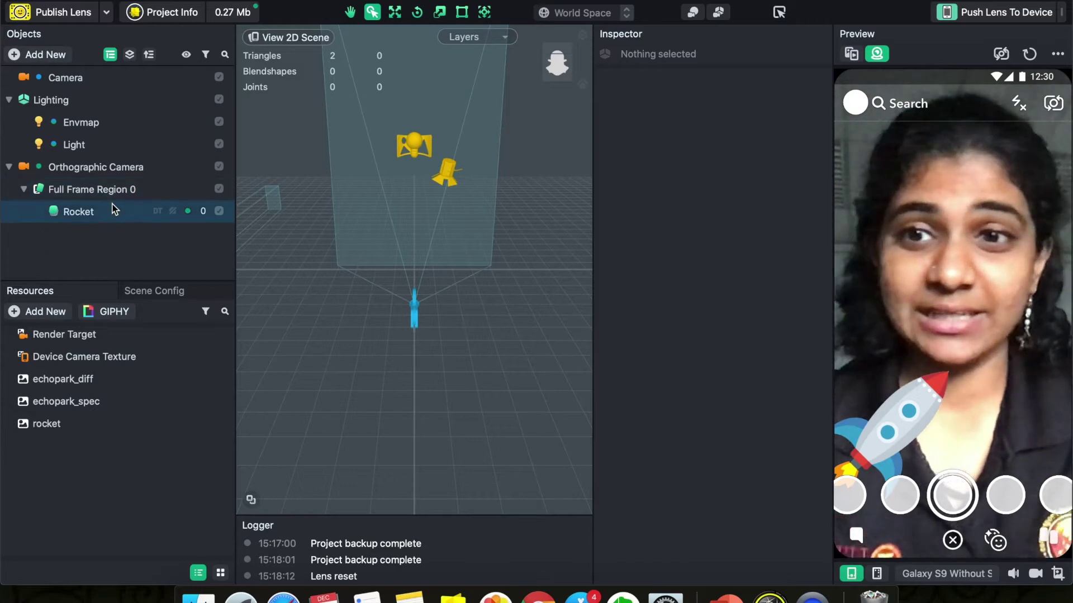
click(114, 211)
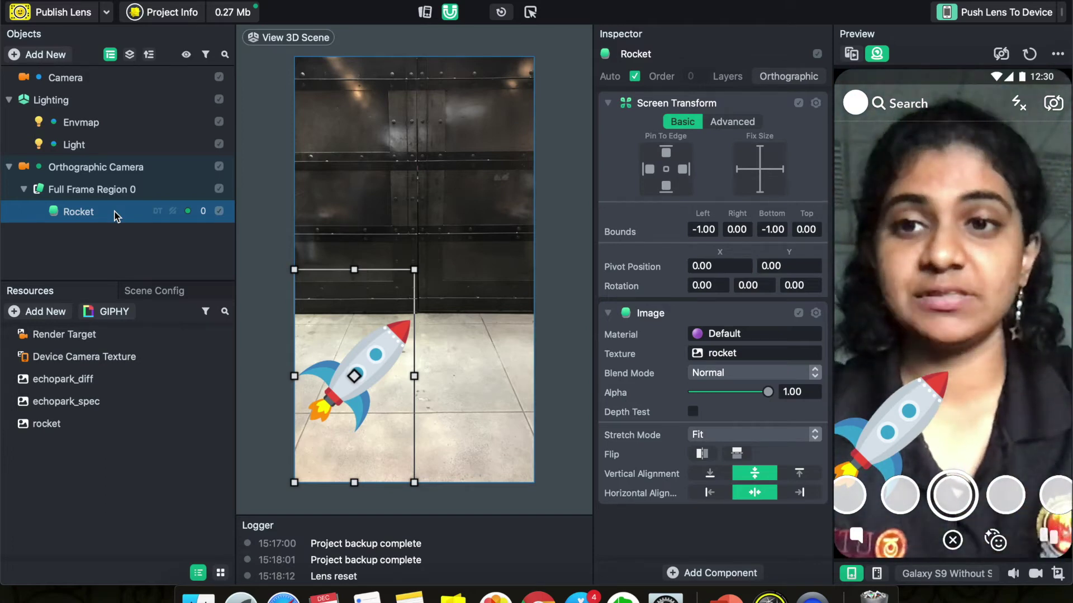
click(89, 240)
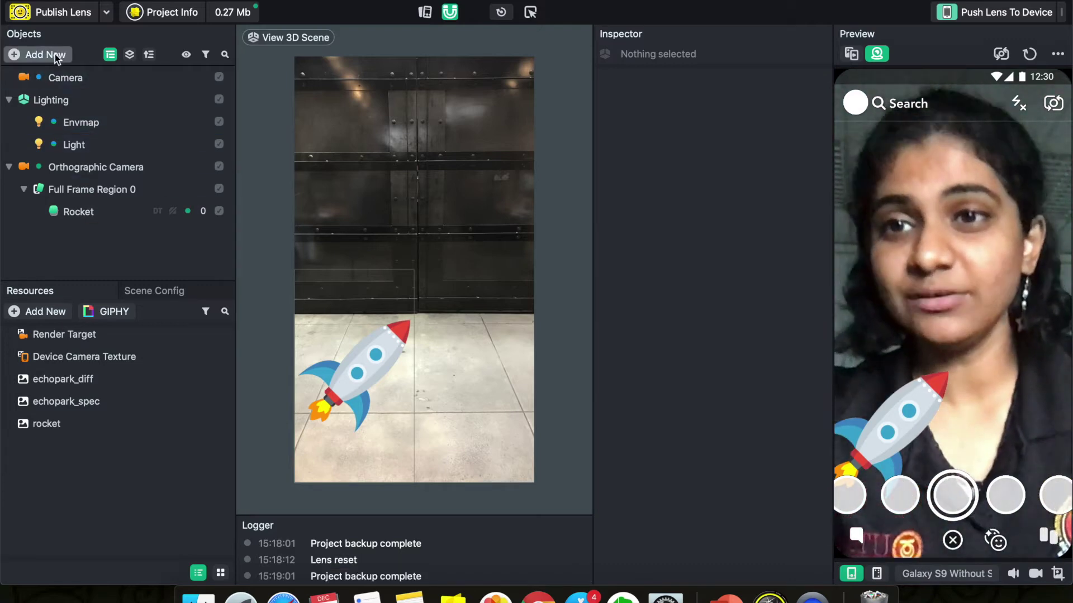
click(45, 55)
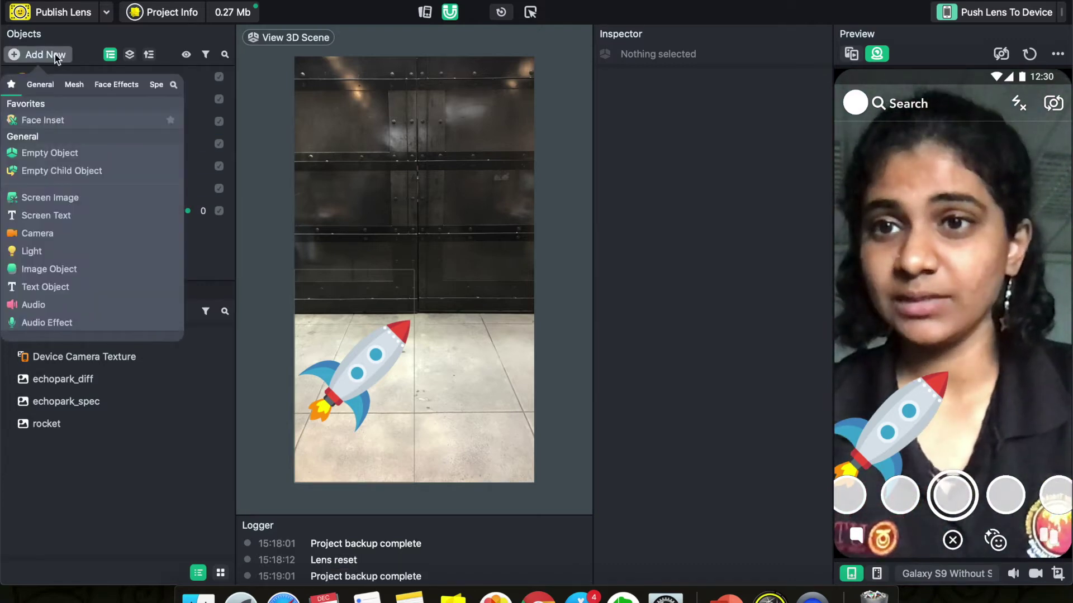
click(56, 56)
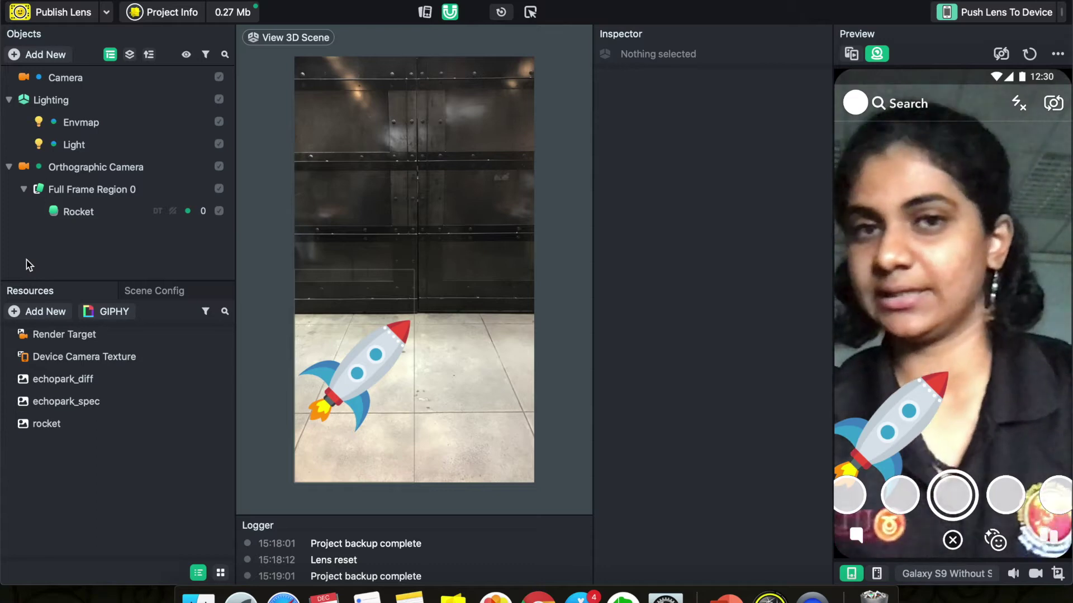
Add an Image Object to the scene and enlarge it to a scale of about 110.71 in X and 134.26 in Y
click(34, 56)
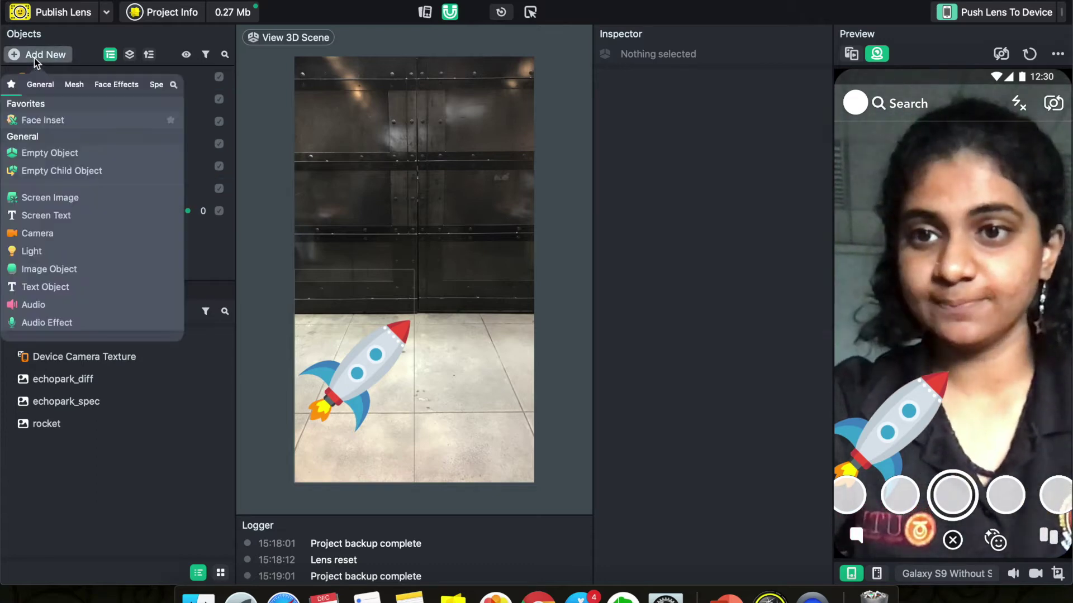
click(38, 269)
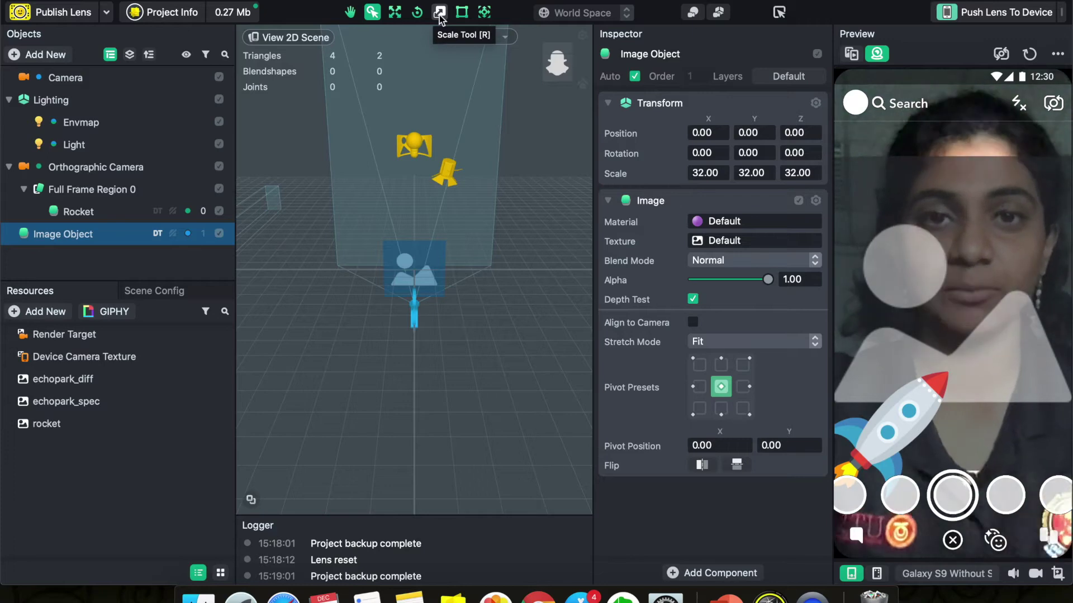
click(439, 12)
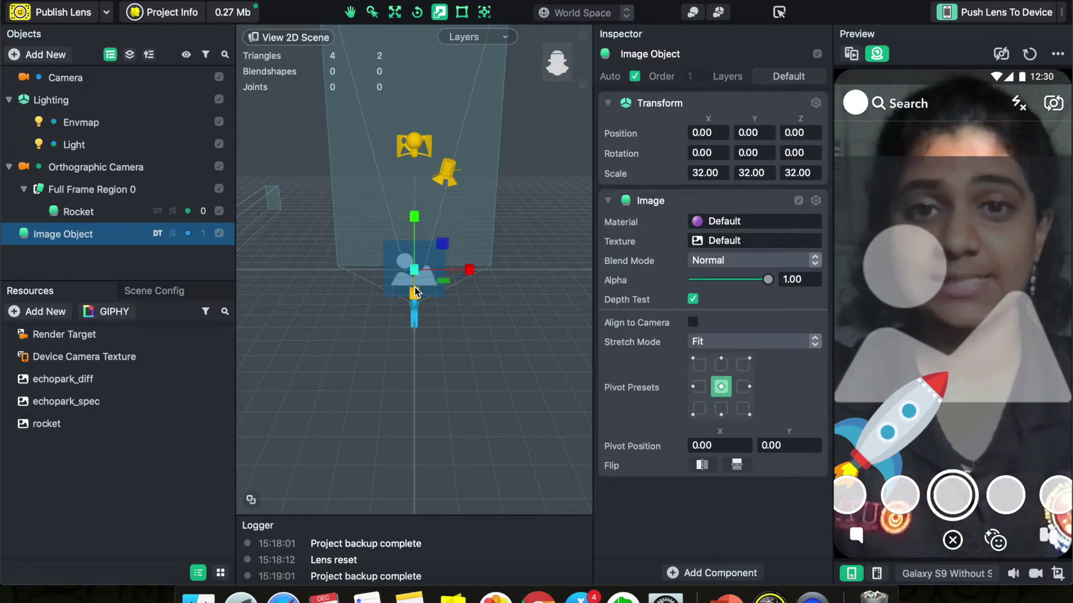
drag(414, 221, 414, 188)
drag(442, 245, 519, 198)
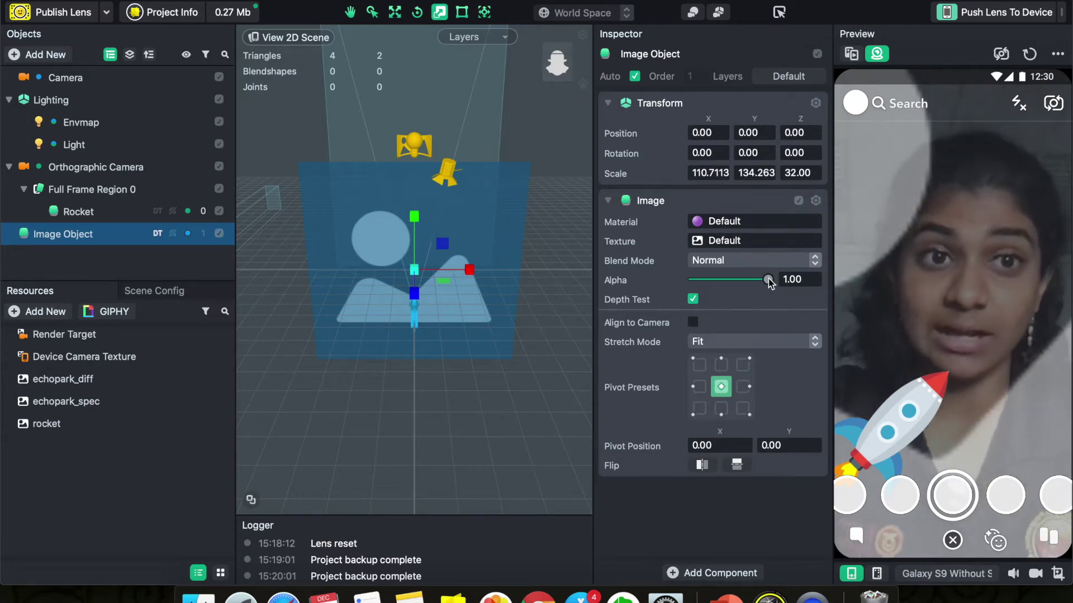
Make the Image Object fully transparent with an alpha of 0.00, and deselect it
drag(768, 279, 684, 286)
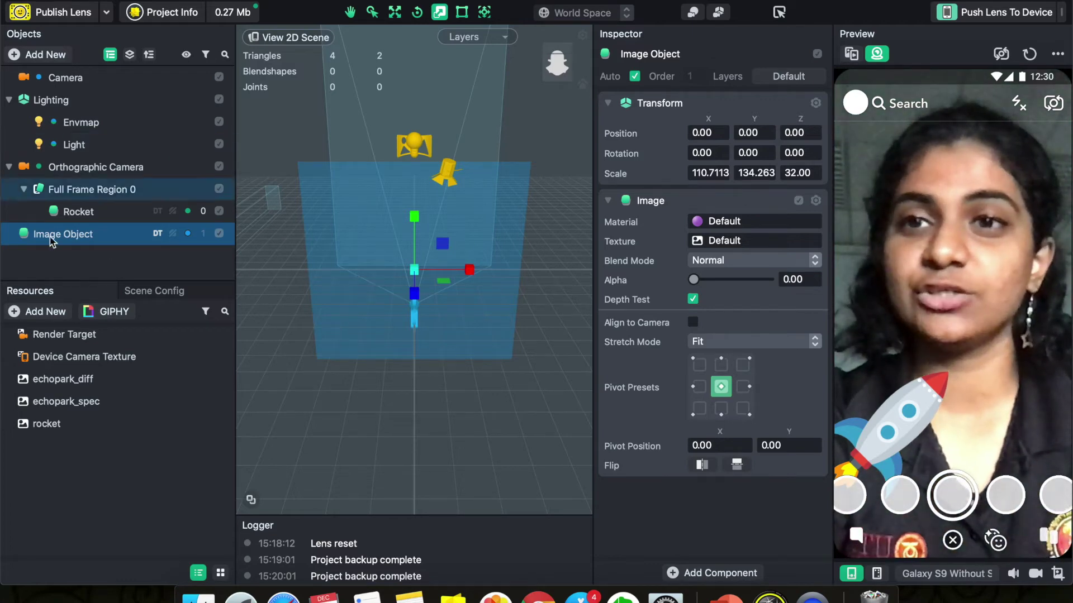
click(45, 256)
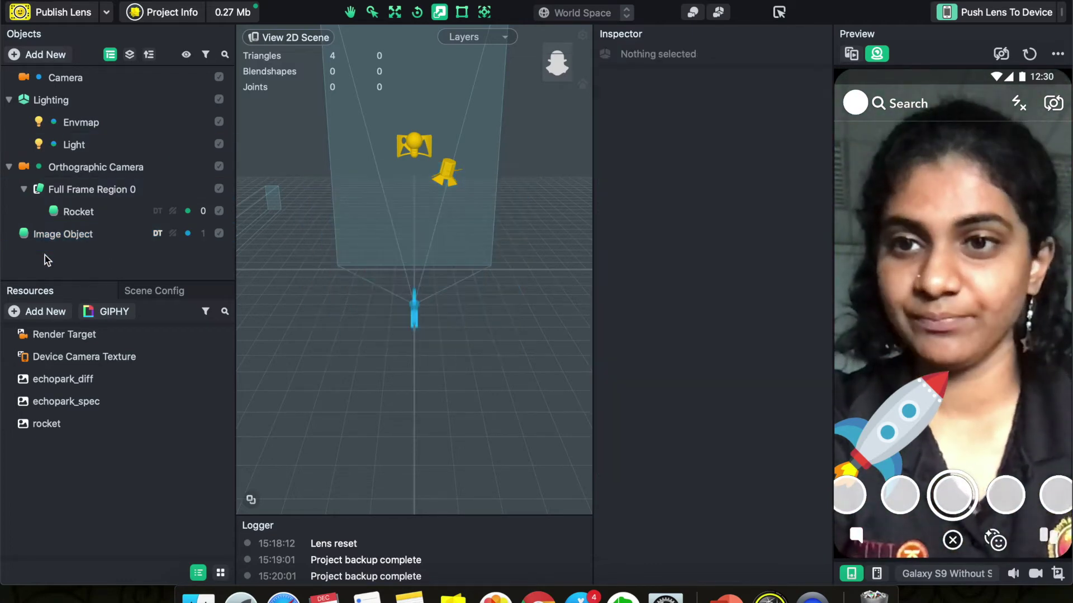
Add the Tween Manager helper script to the scene
click(44, 56)
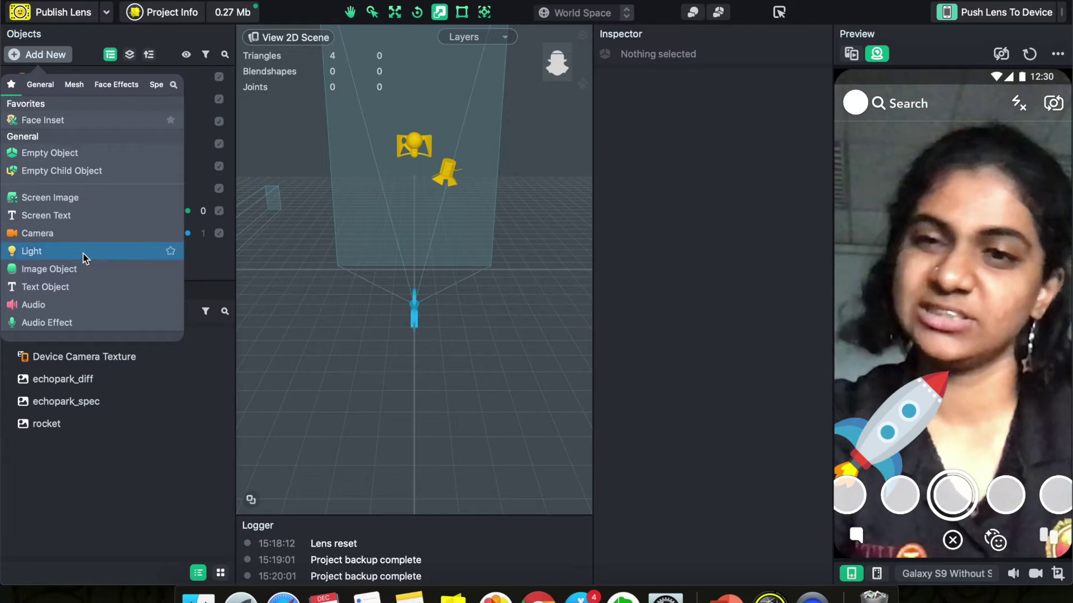
scroll(83, 256, down, 3)
scroll(87, 256, down, 2)
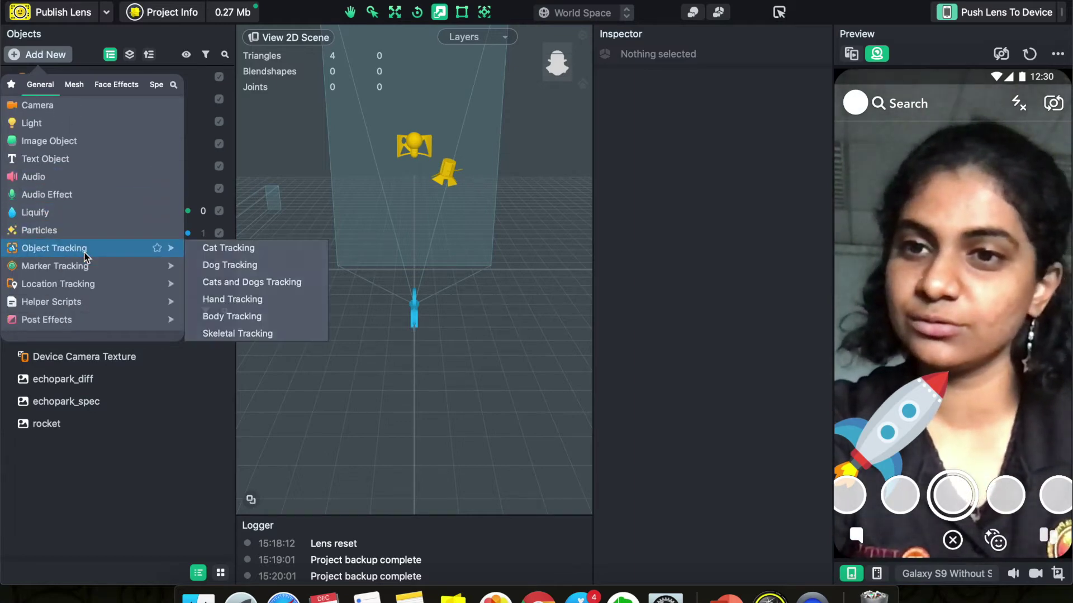
scroll(89, 252, down, 2)
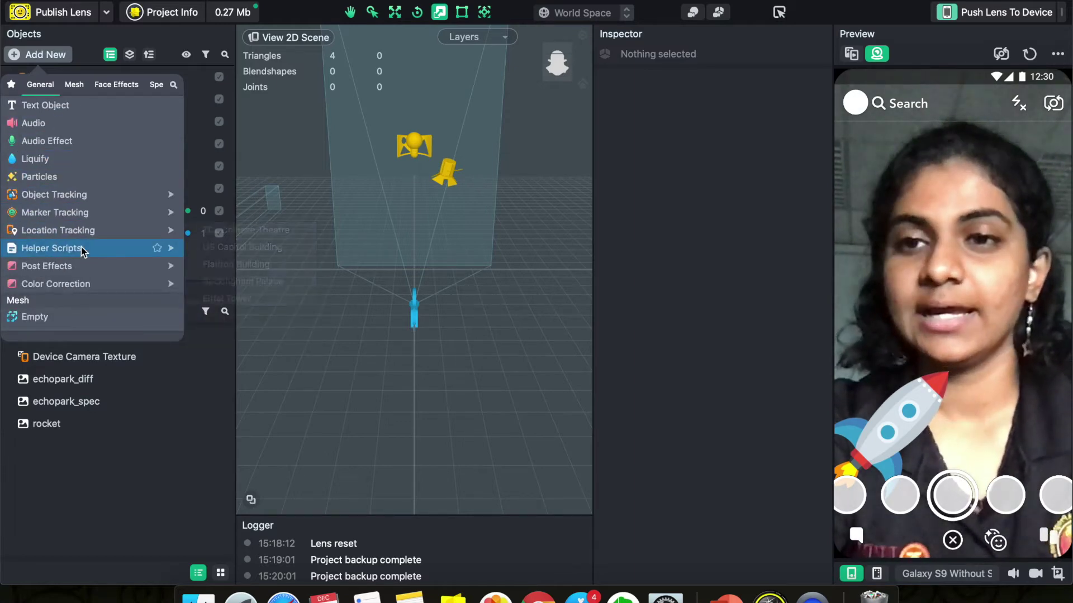
mouse_move(82, 249)
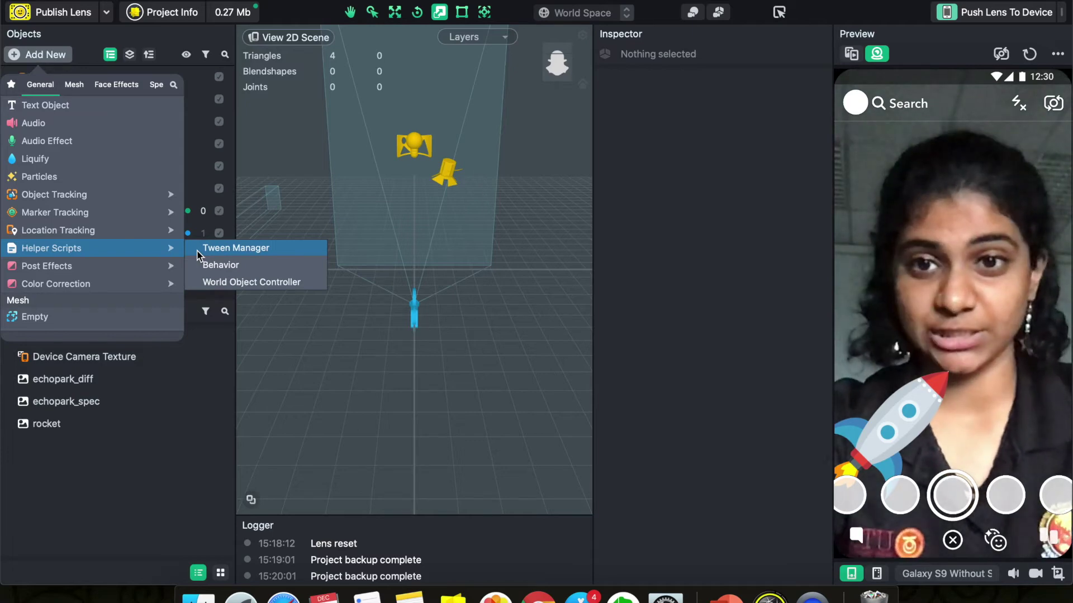
click(197, 251)
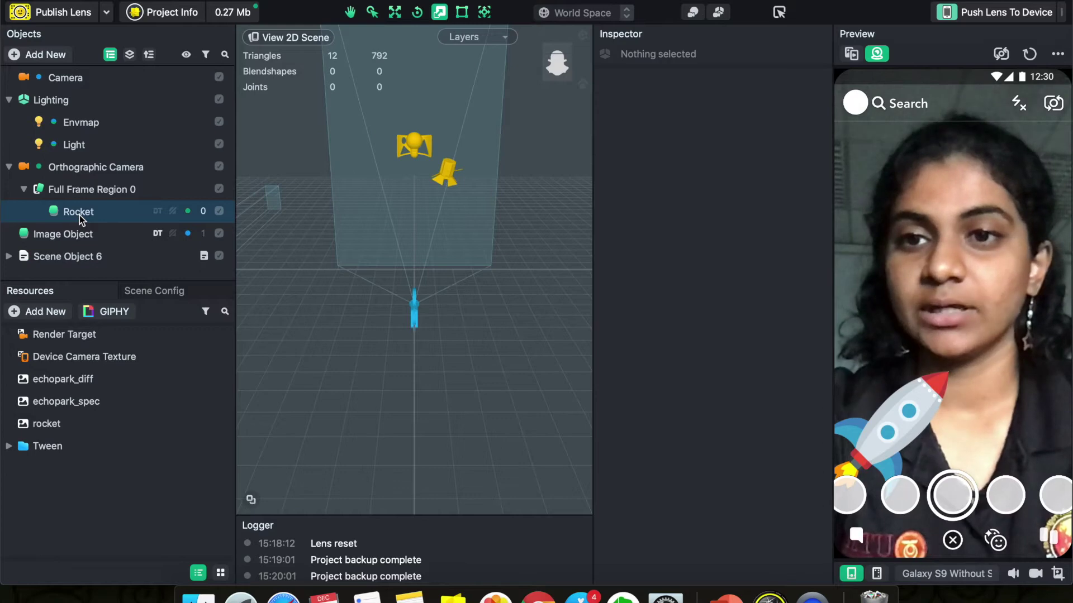
Delete the Examples [REMOVE_ME] object nested under TweenManager
click(66, 257)
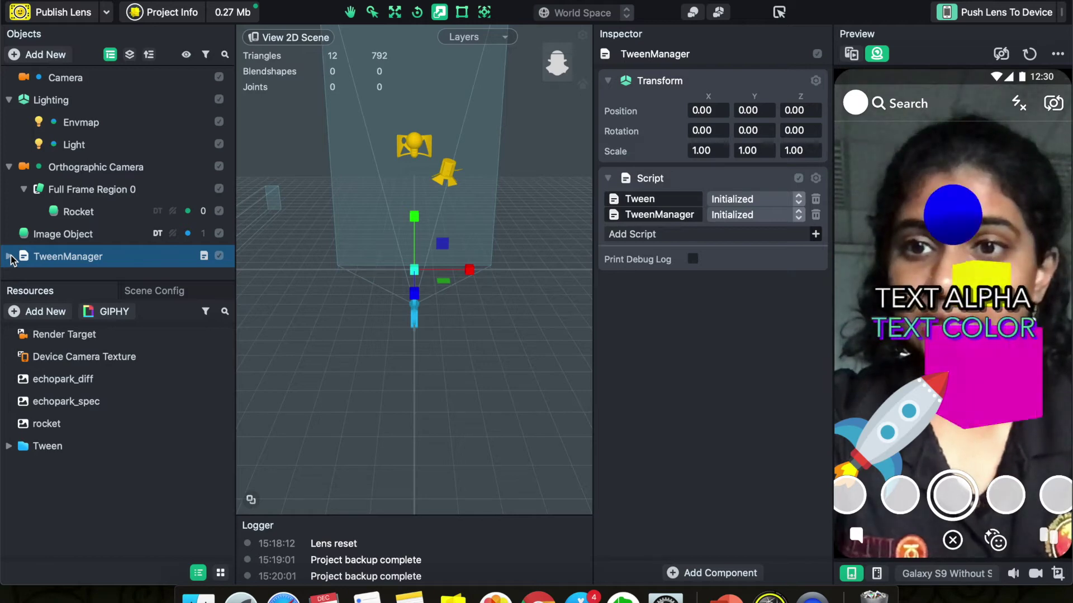
click(10, 255)
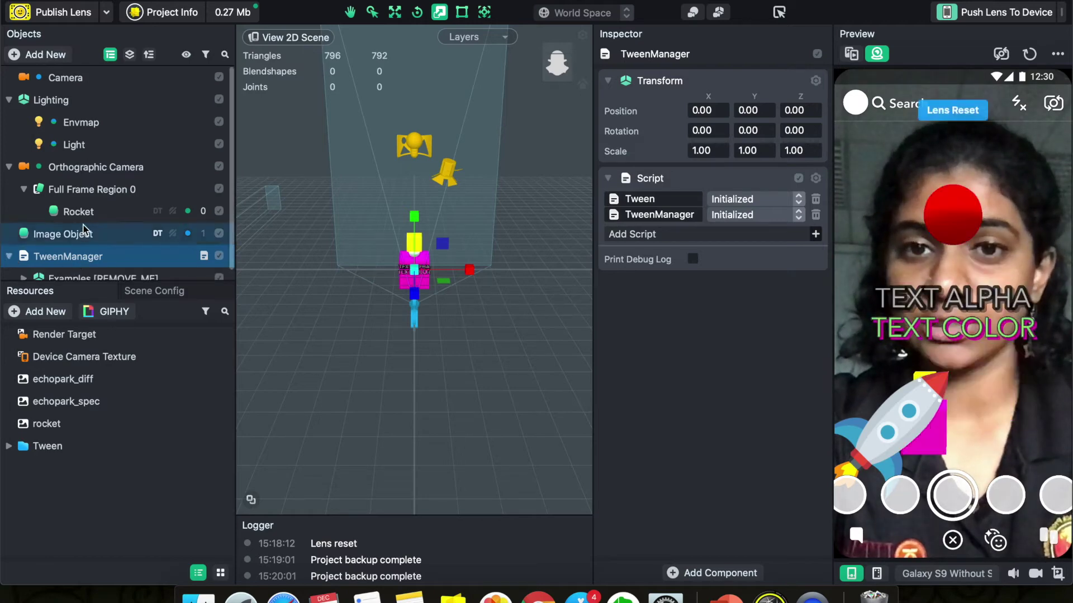
scroll(86, 264, down, 1)
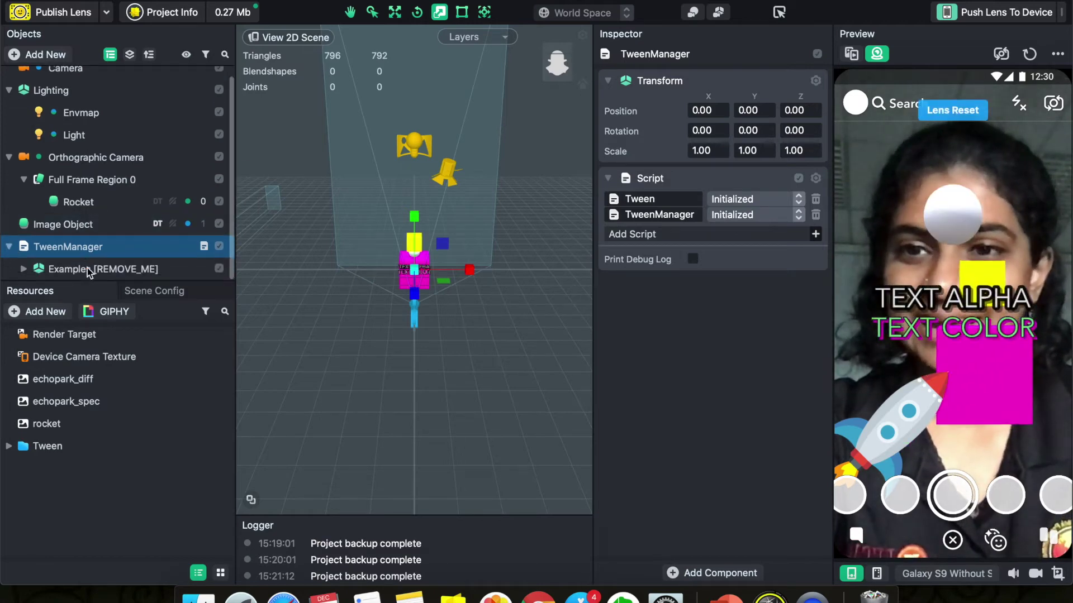
click(89, 271)
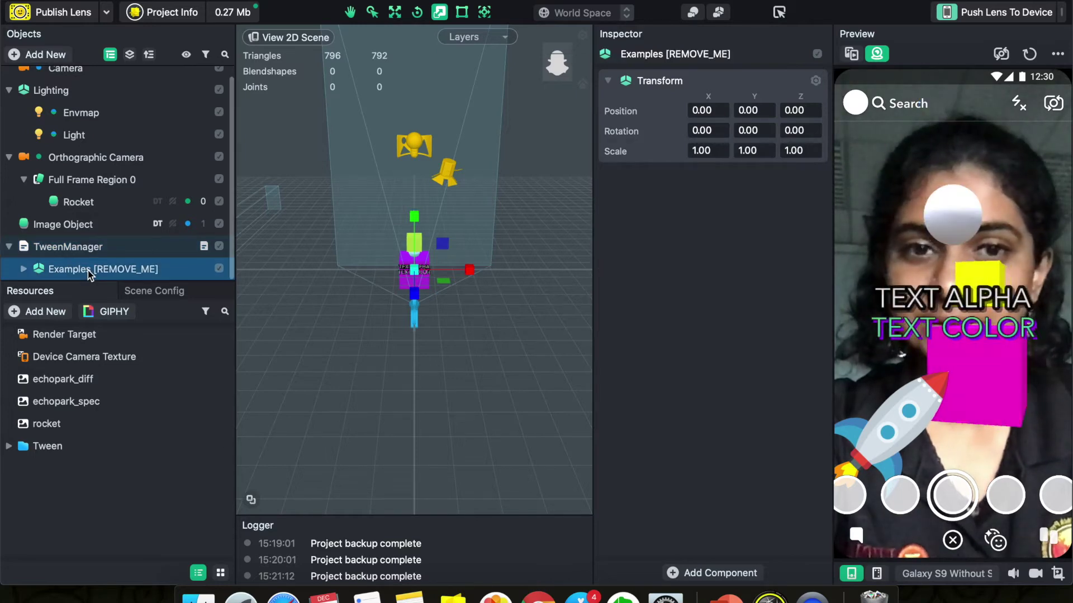
right_click(88, 271)
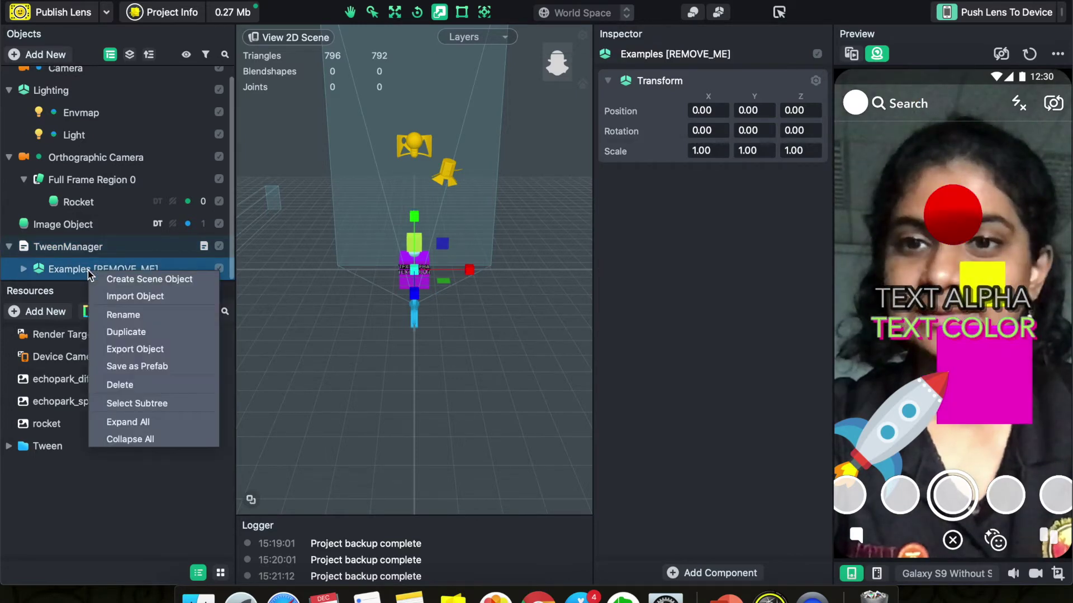
click(114, 388)
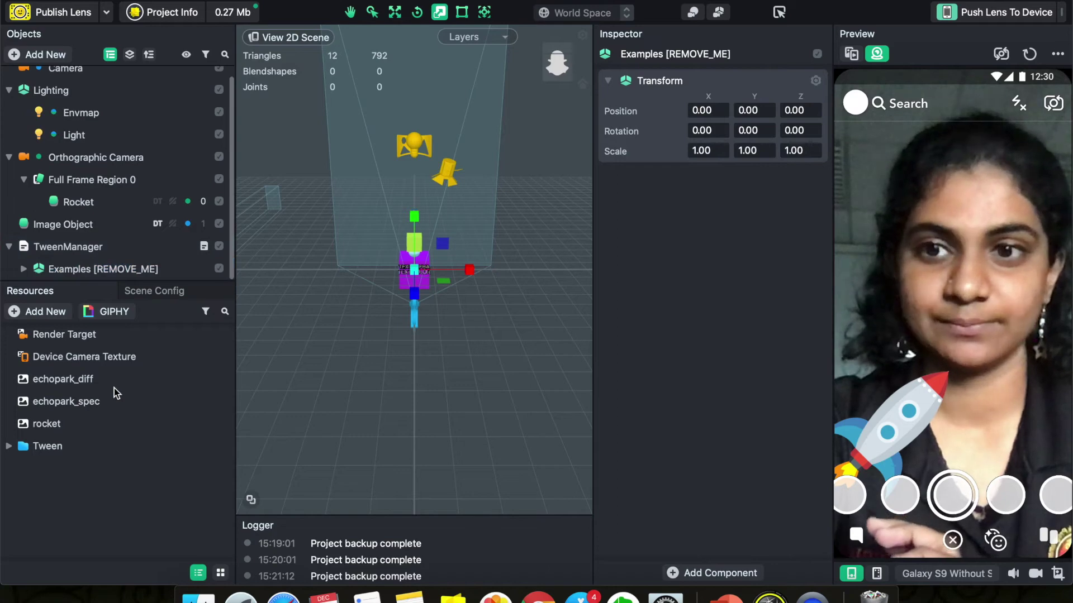
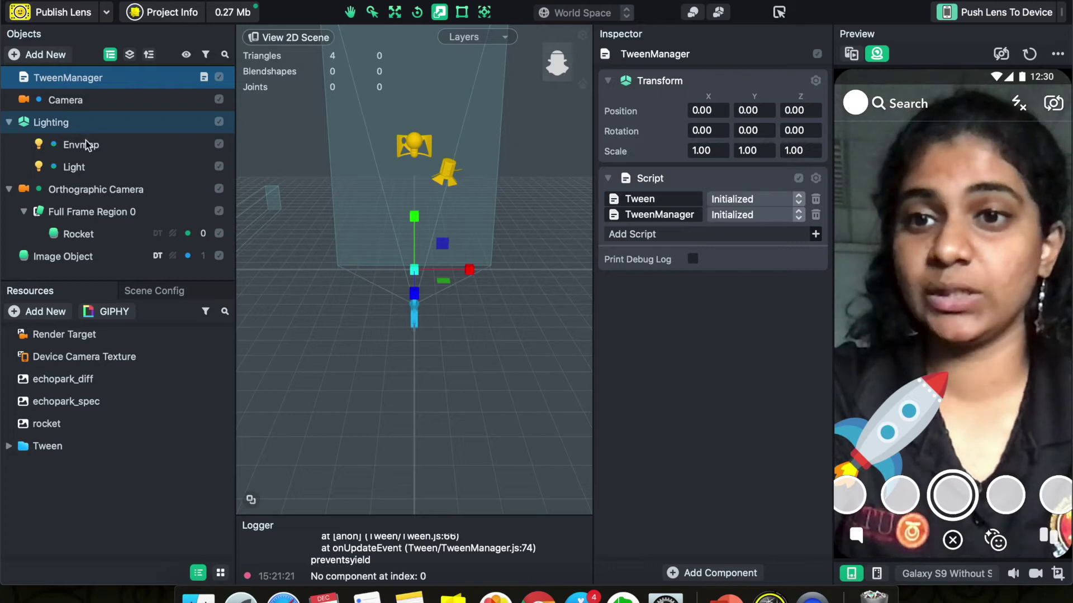
Add a Script component to the Rocket screen image
click(88, 237)
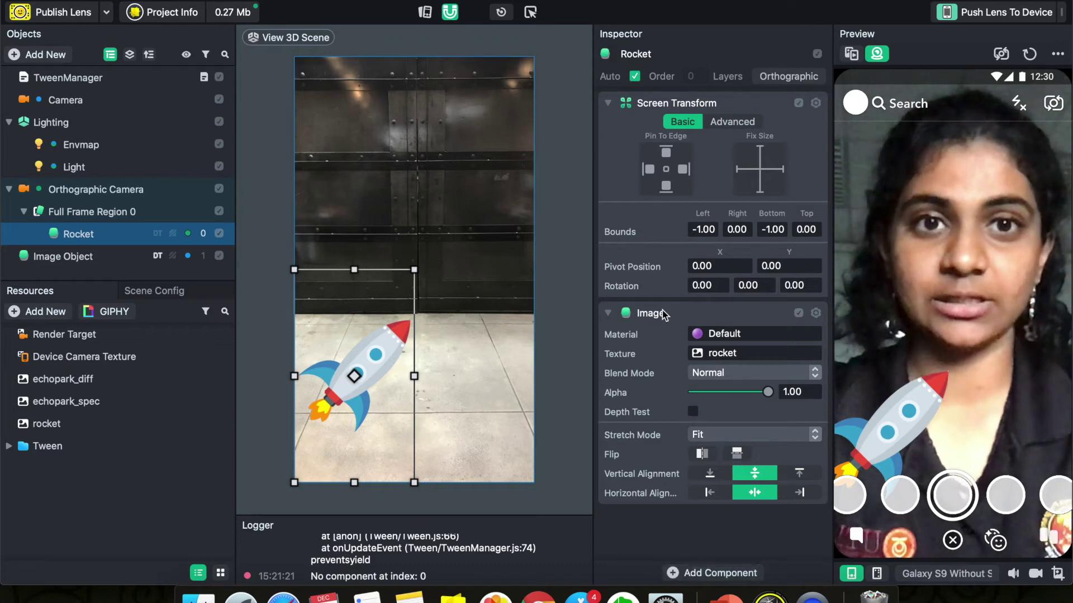
click(695, 574)
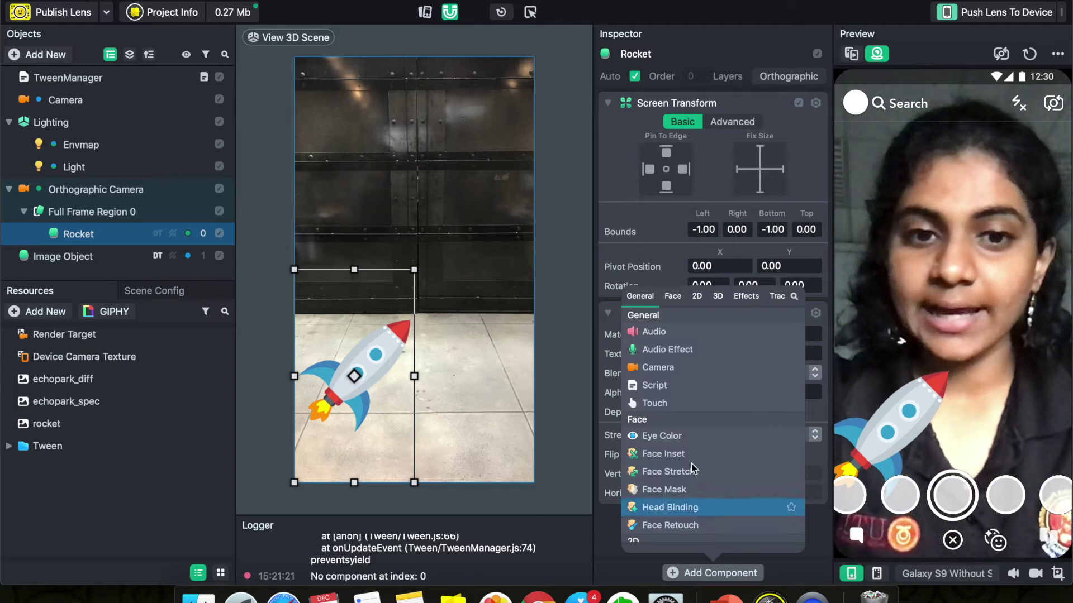
scroll(704, 385, down, 3)
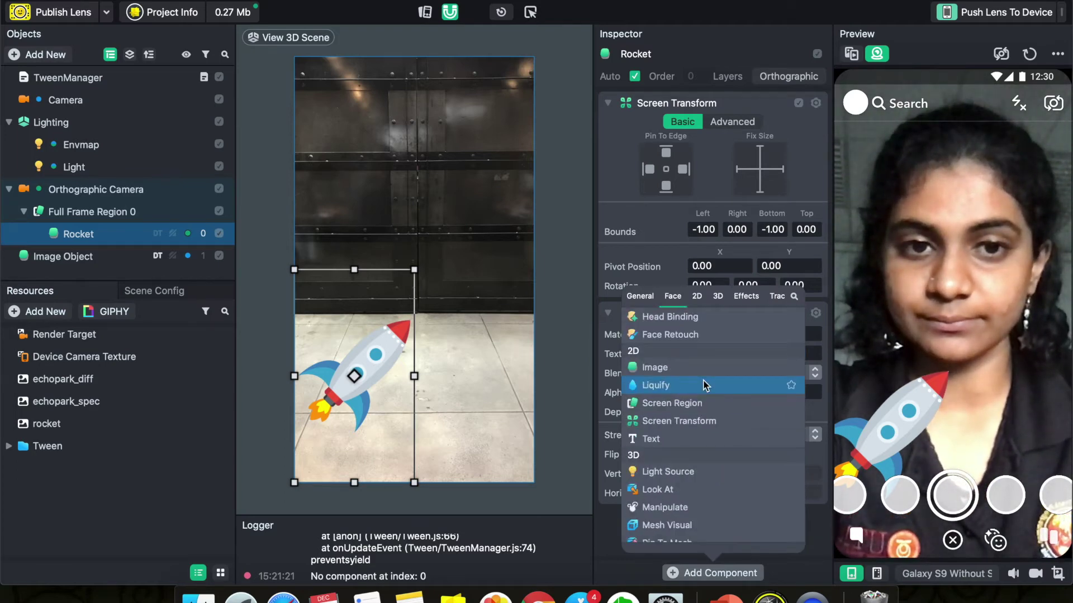
scroll(705, 386, down, 8)
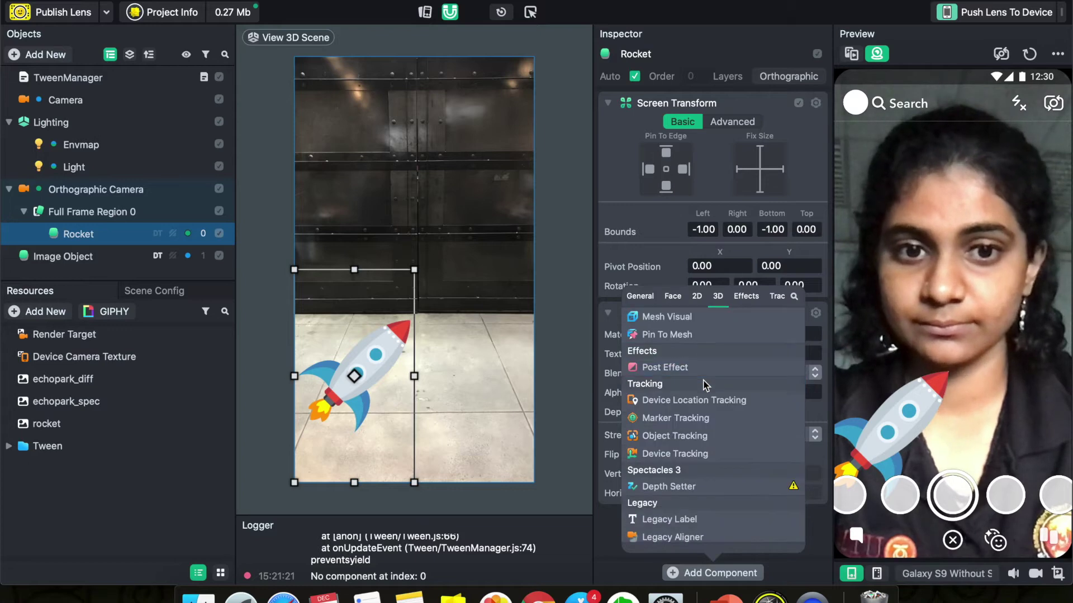
scroll(705, 386, up, 10)
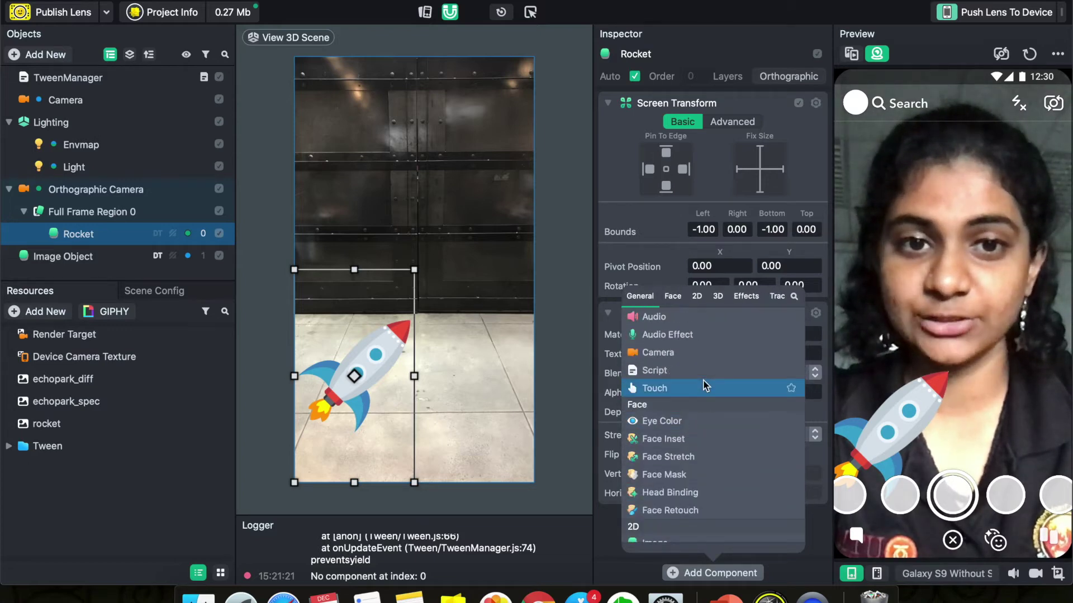
click(662, 370)
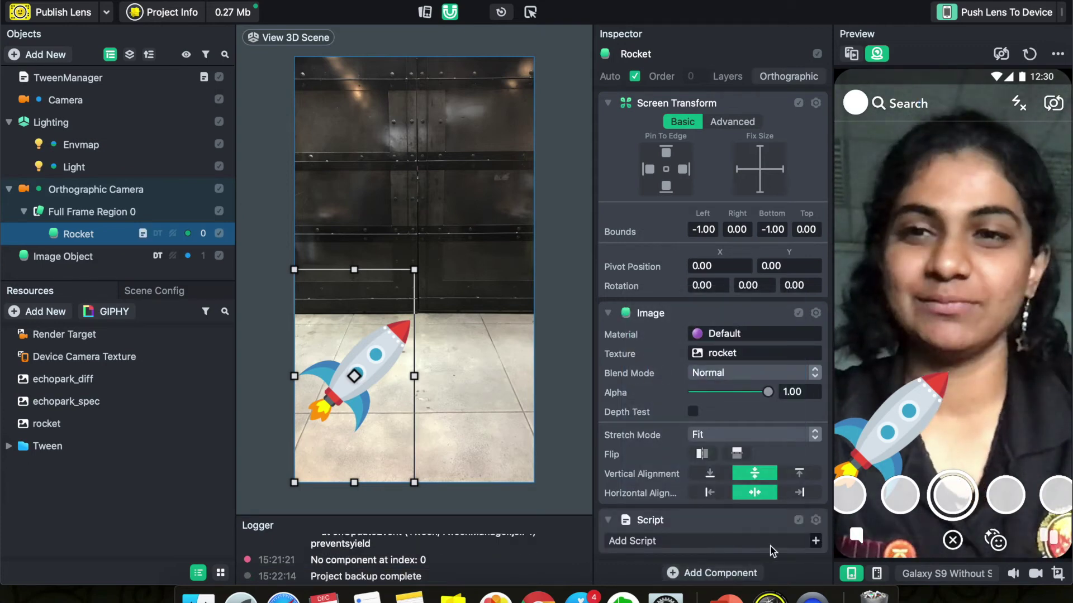
Assign the TweenScreenTransform script from the Tween resources' TweenTypes folder to the Rocket's Script component
click(816, 542)
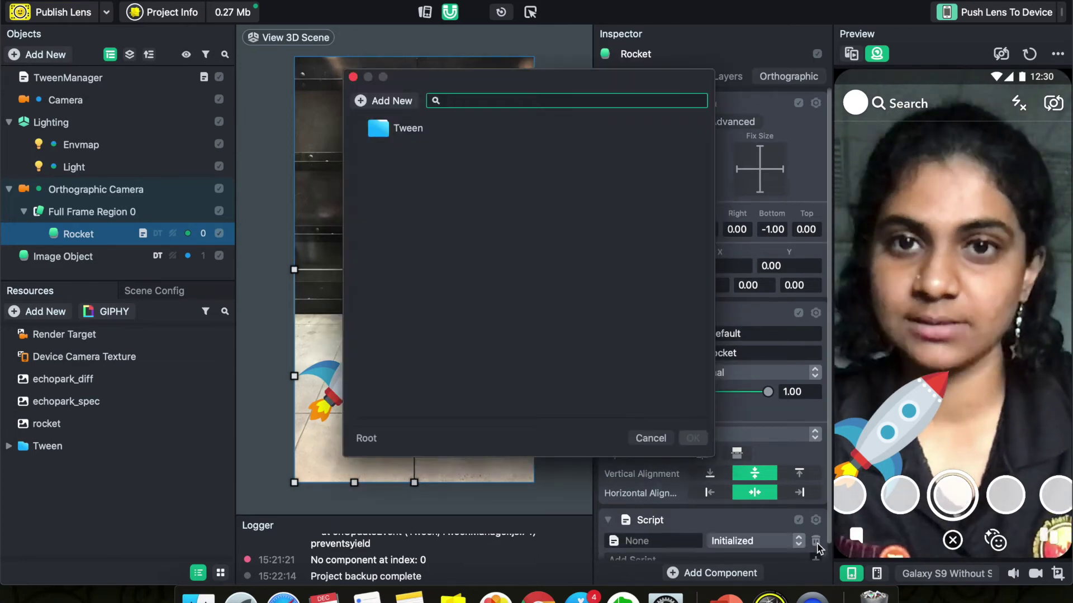
click(410, 139)
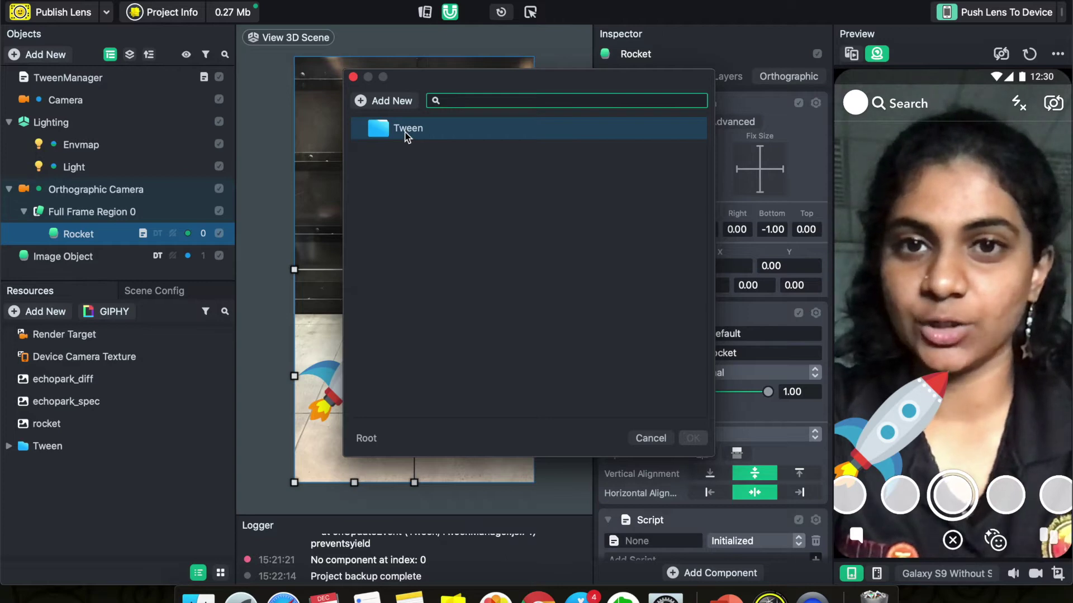
double_click(406, 131)
click(411, 192)
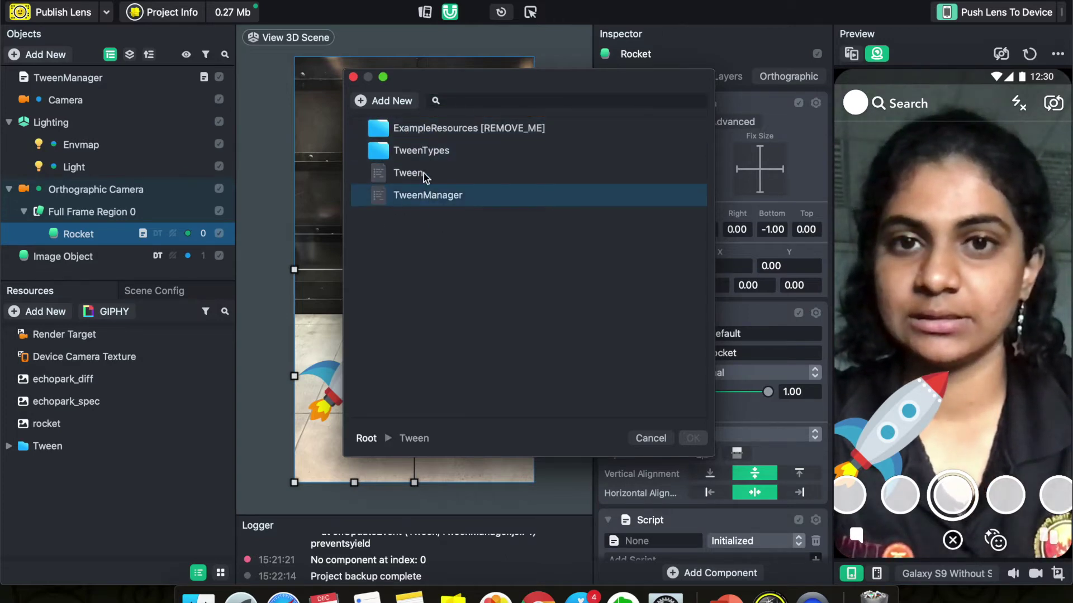
click(419, 151)
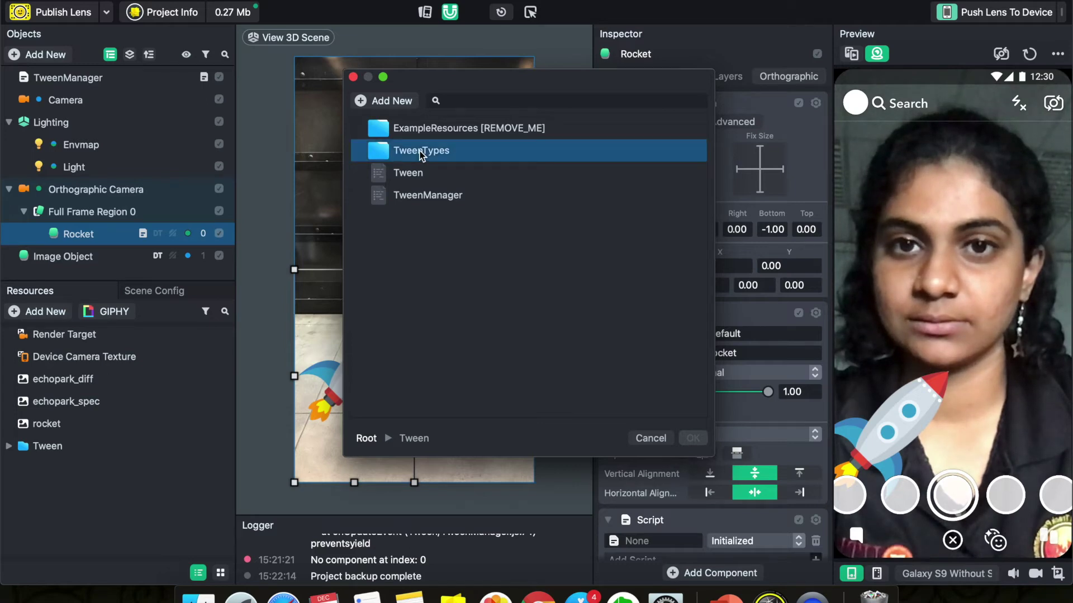
double_click(420, 152)
click(445, 219)
click(454, 177)
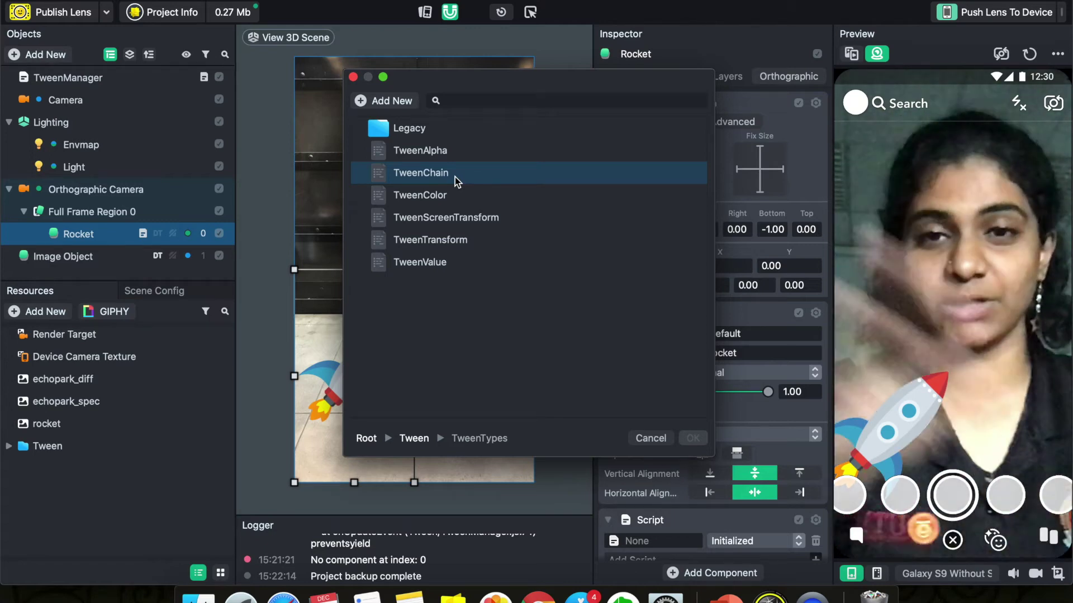
click(469, 239)
click(468, 219)
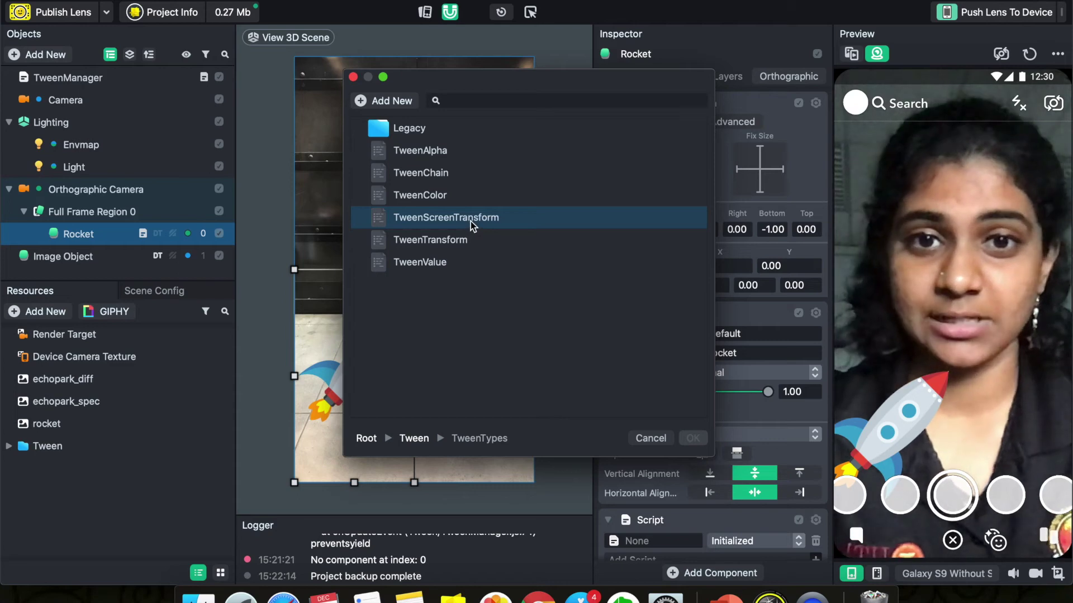
double_click(471, 221)
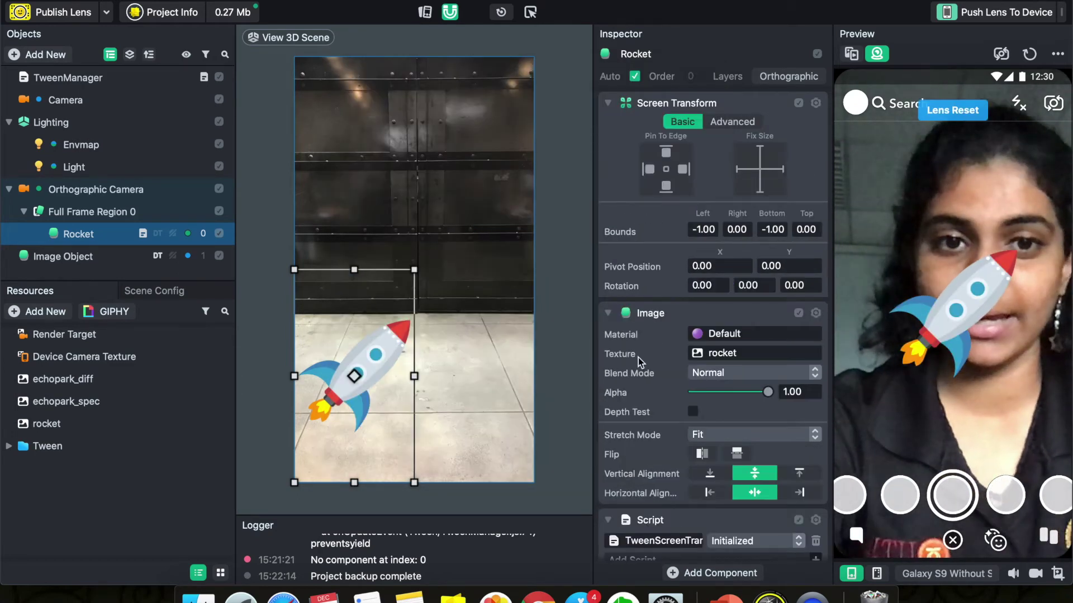
Name the Rocket's screen transform tween Fly
scroll(650, 491, down, 5)
scroll(650, 490, down, 1)
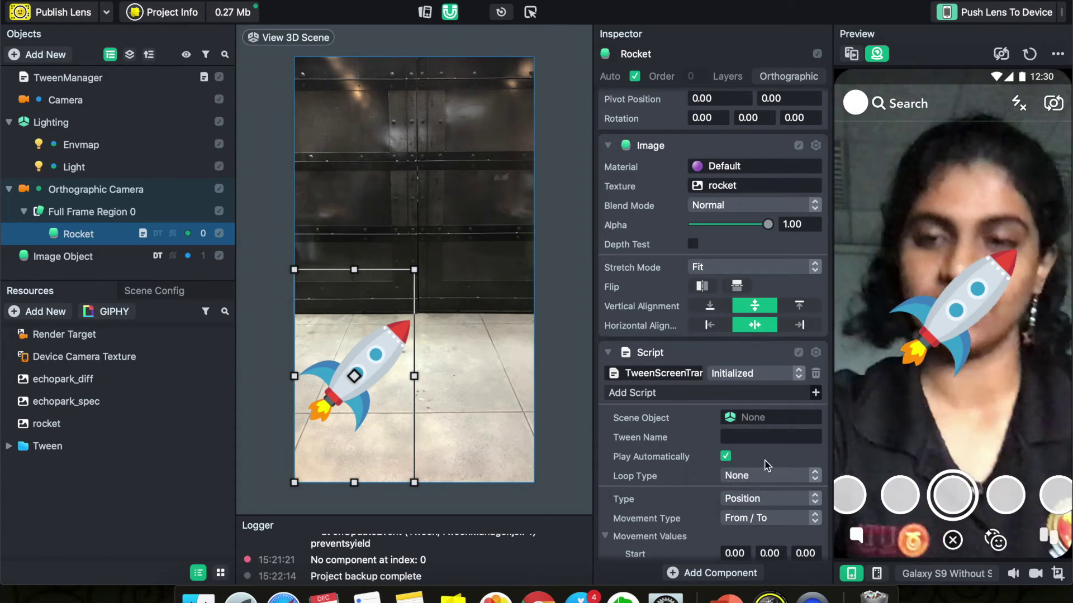
scroll(735, 404, down, 2)
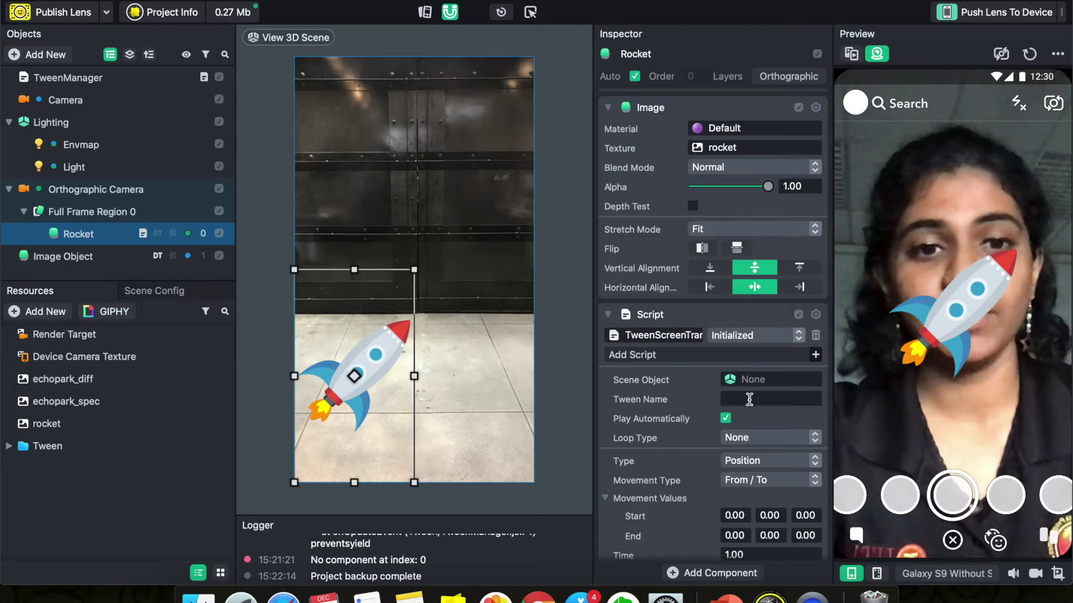
click(749, 397)
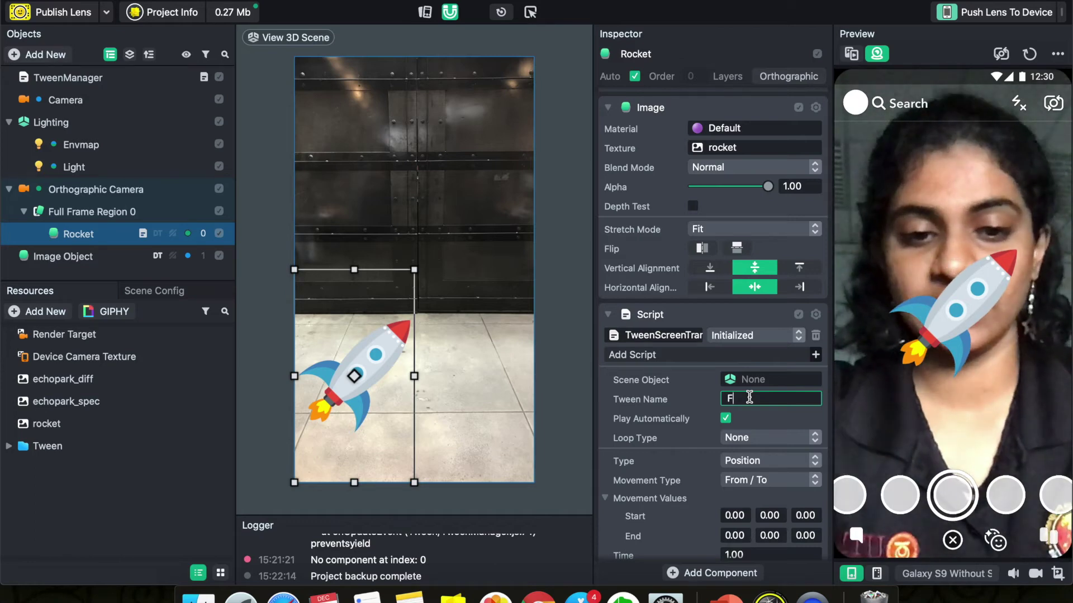
text(Fly)
key(Return)
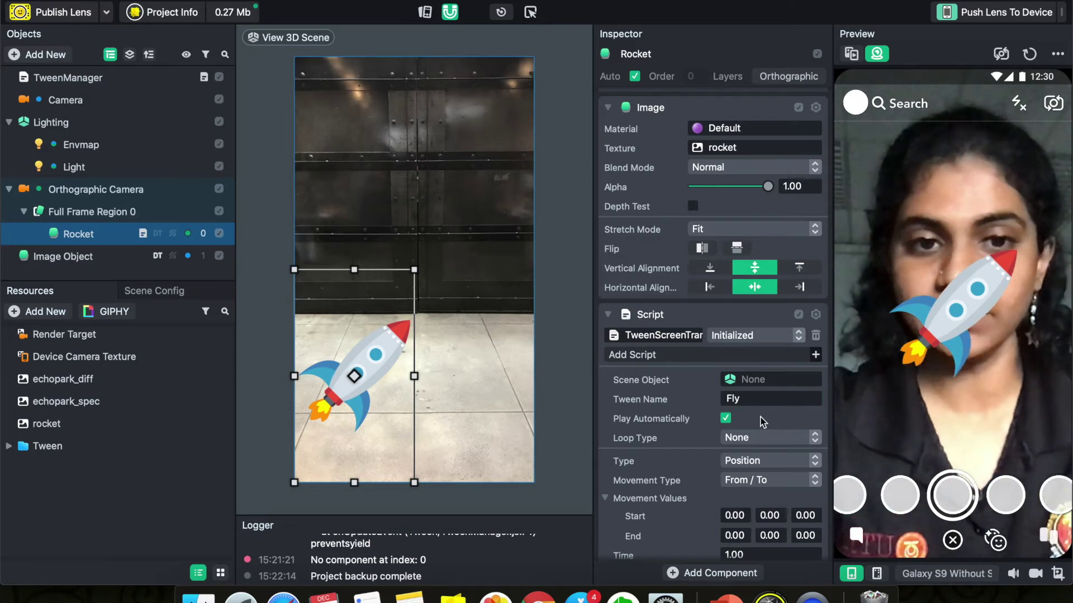
Set the Fly tween's From / To movement to start at 0, -2, 0 and end at 4, 9, 0
scroll(760, 436, down, 3)
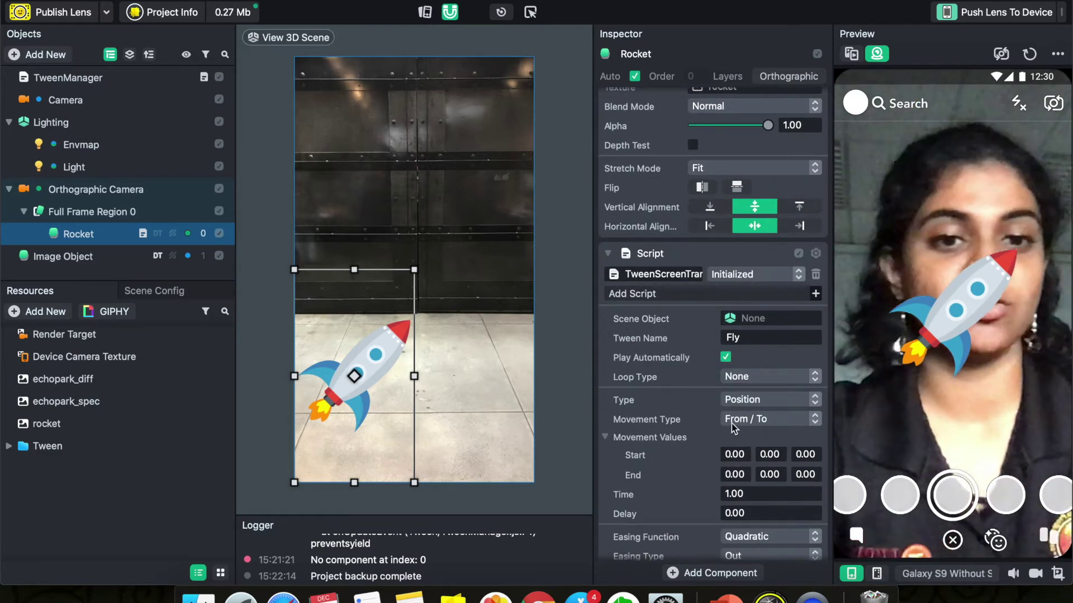
click(781, 420)
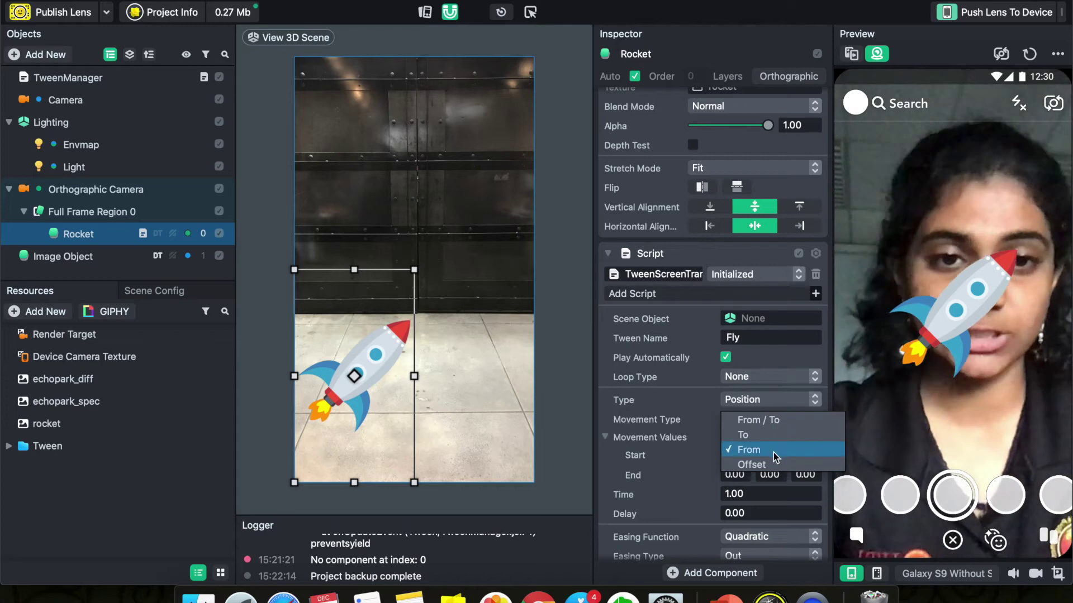
click(692, 445)
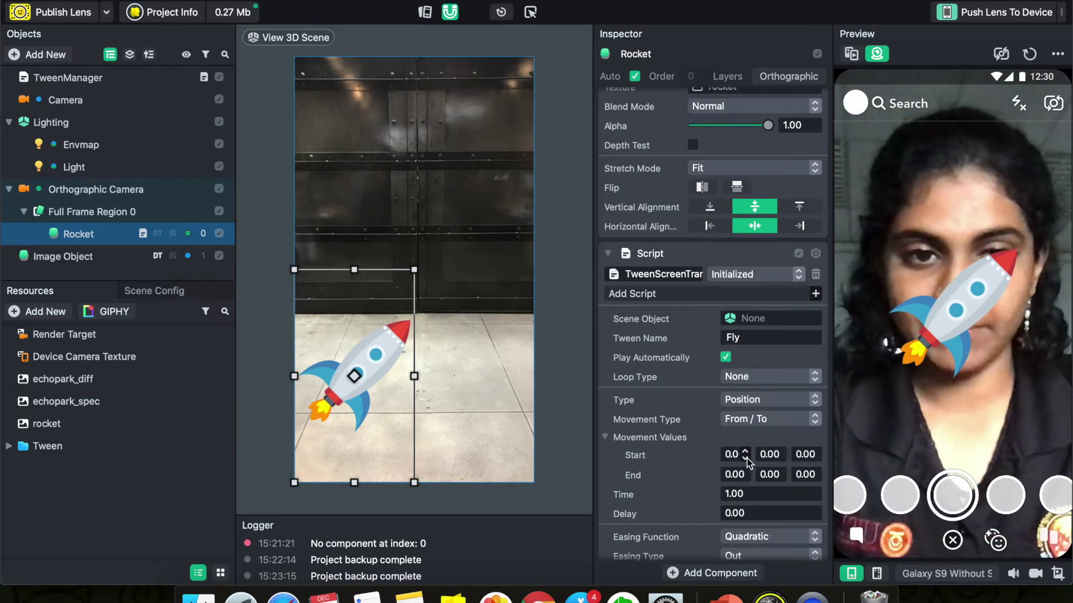
click(763, 455)
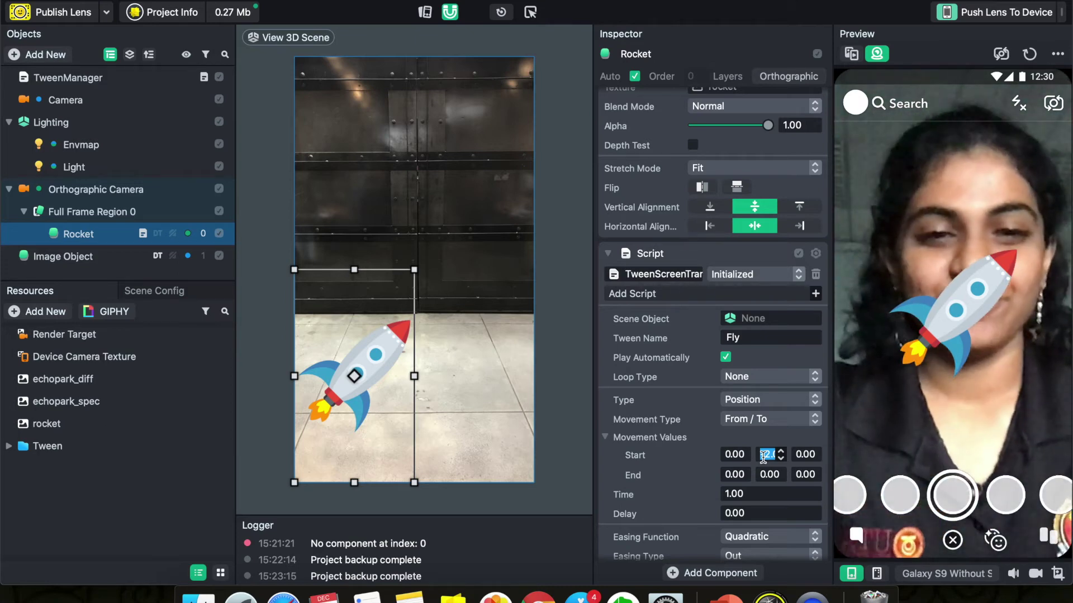
click(771, 474)
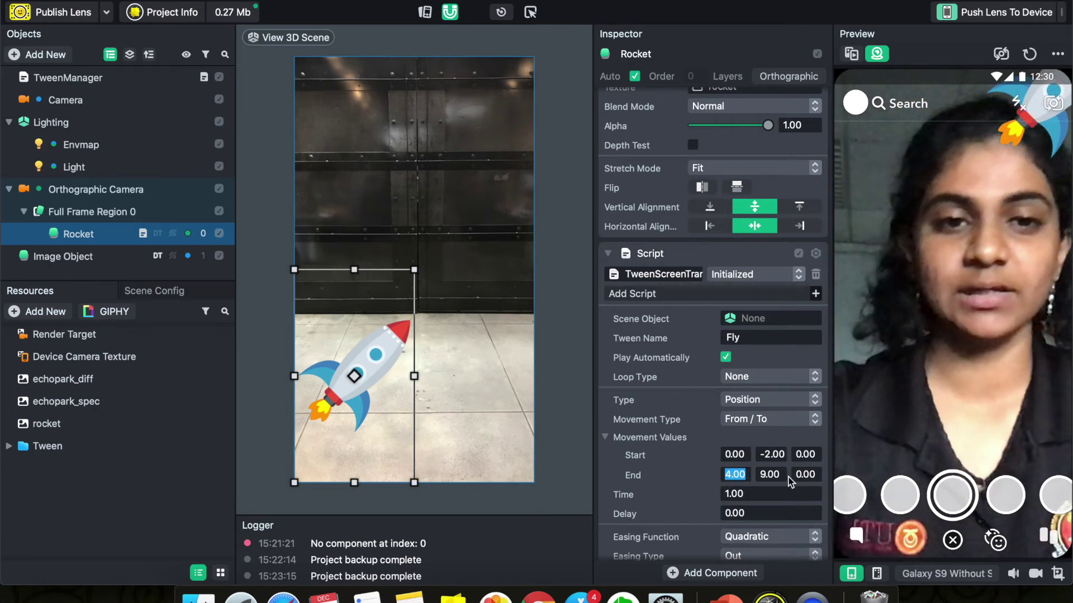
Try the Loop option as the Fly tween's loop type and return it to None
click(741, 380)
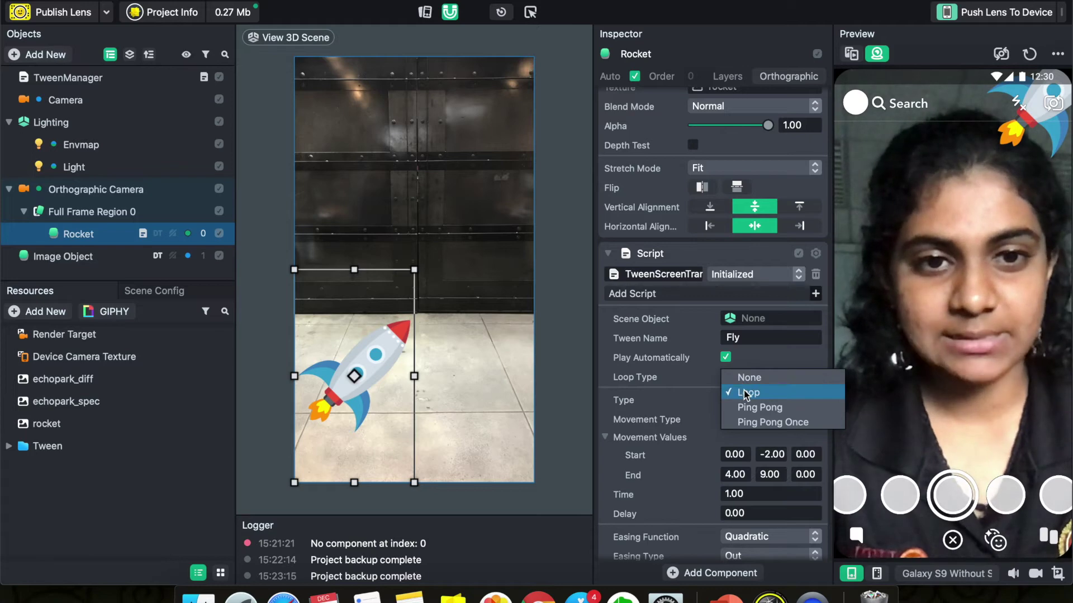
click(744, 393)
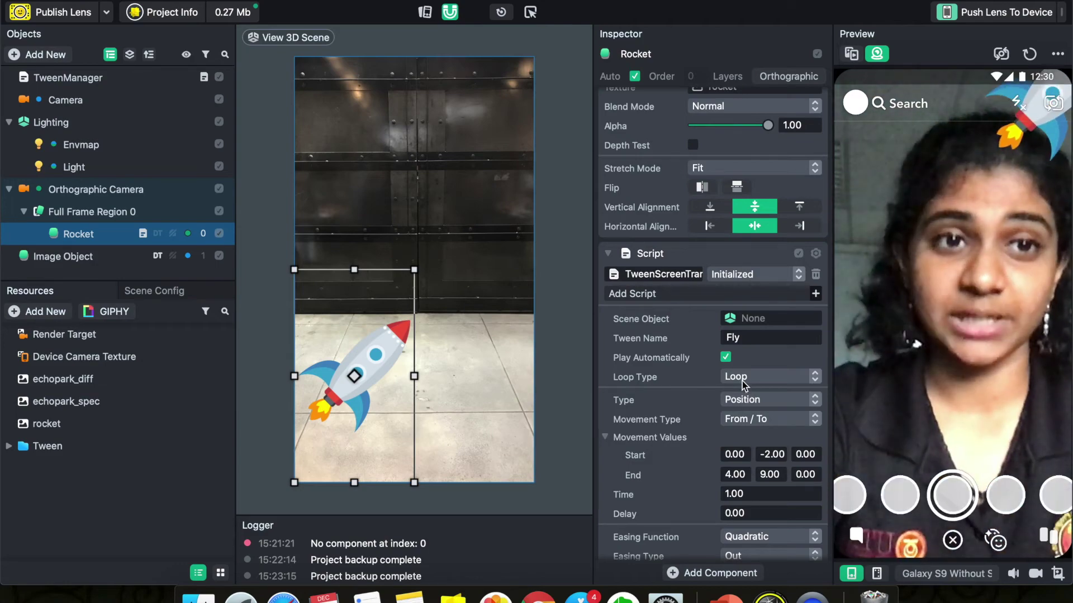
click(742, 381)
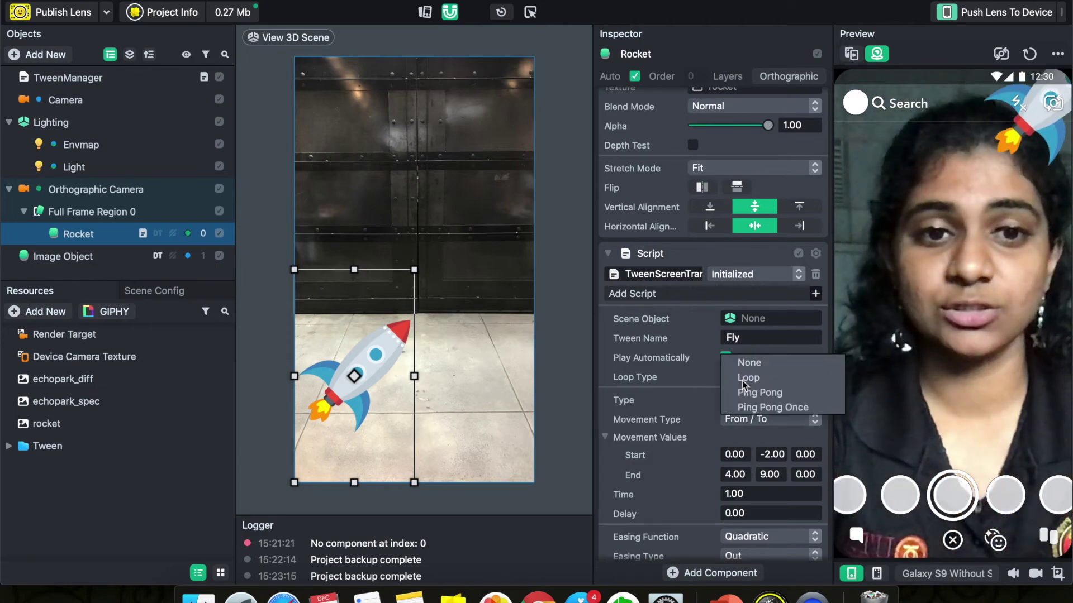
click(742, 380)
click(742, 381)
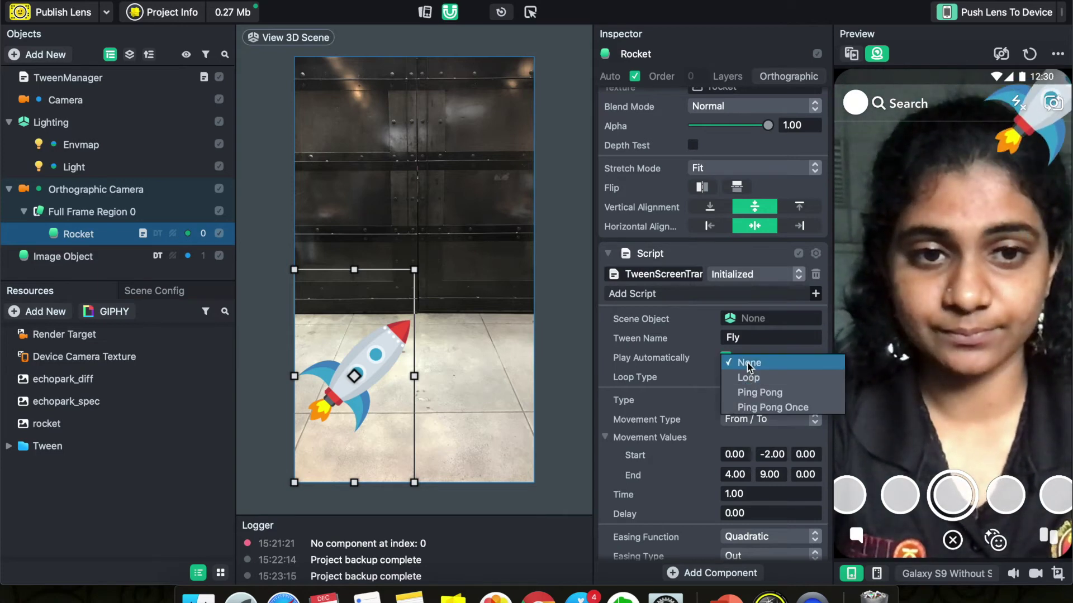
click(747, 363)
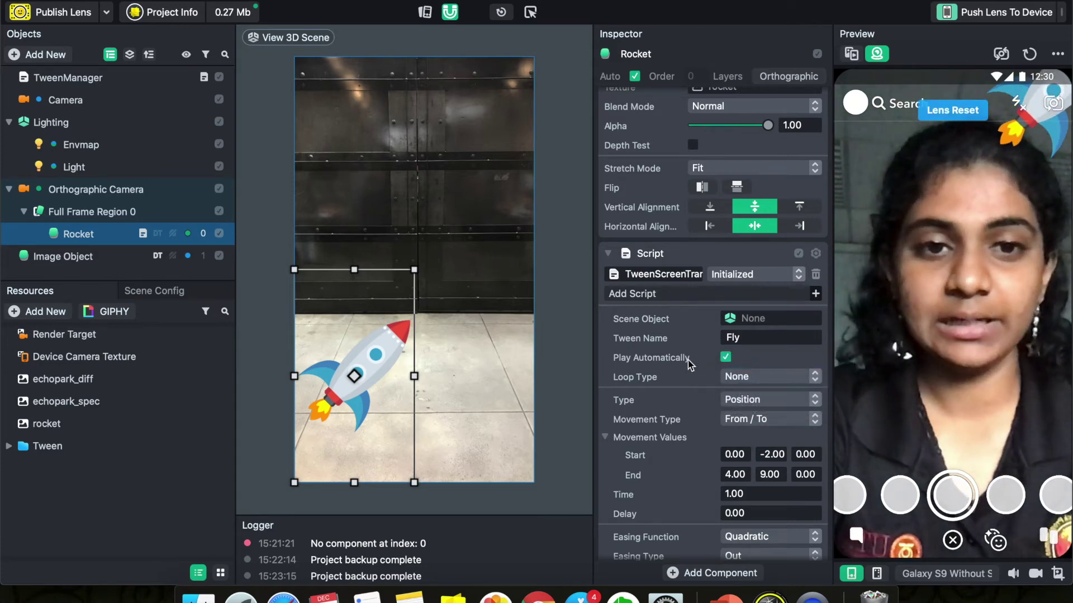
Disable automatic playback for the Rocket's Fly tween
click(725, 358)
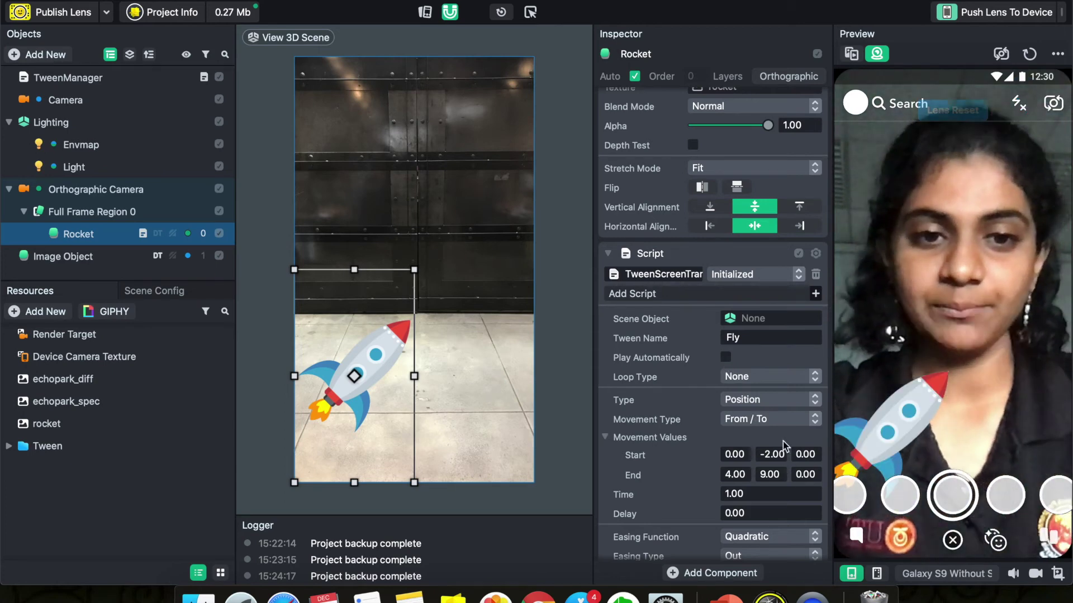
scroll(782, 441, up, 3)
scroll(783, 442, down, 3)
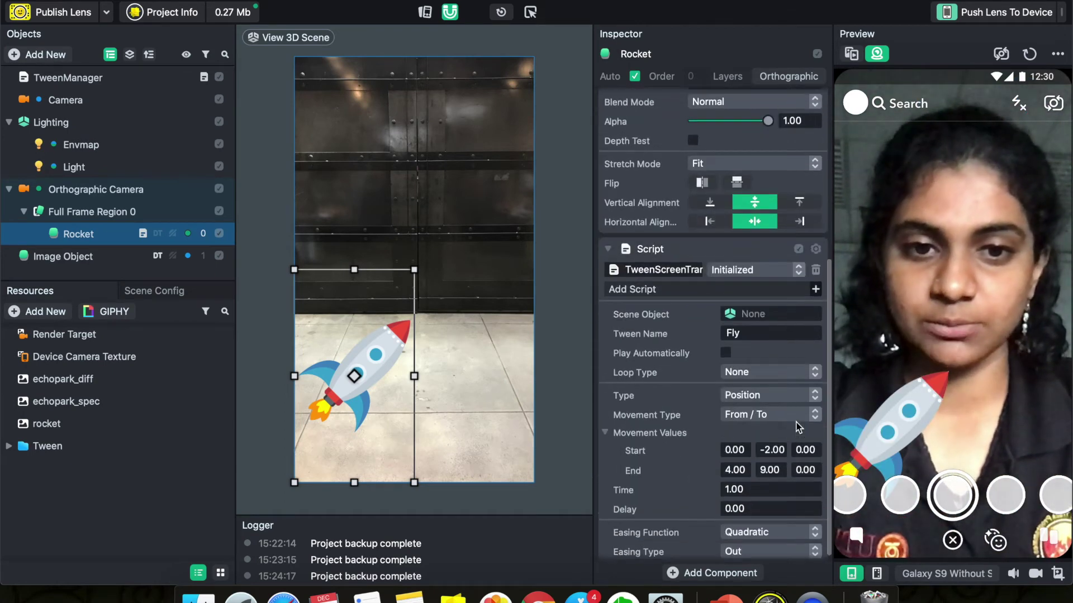
scroll(798, 428, up, 10)
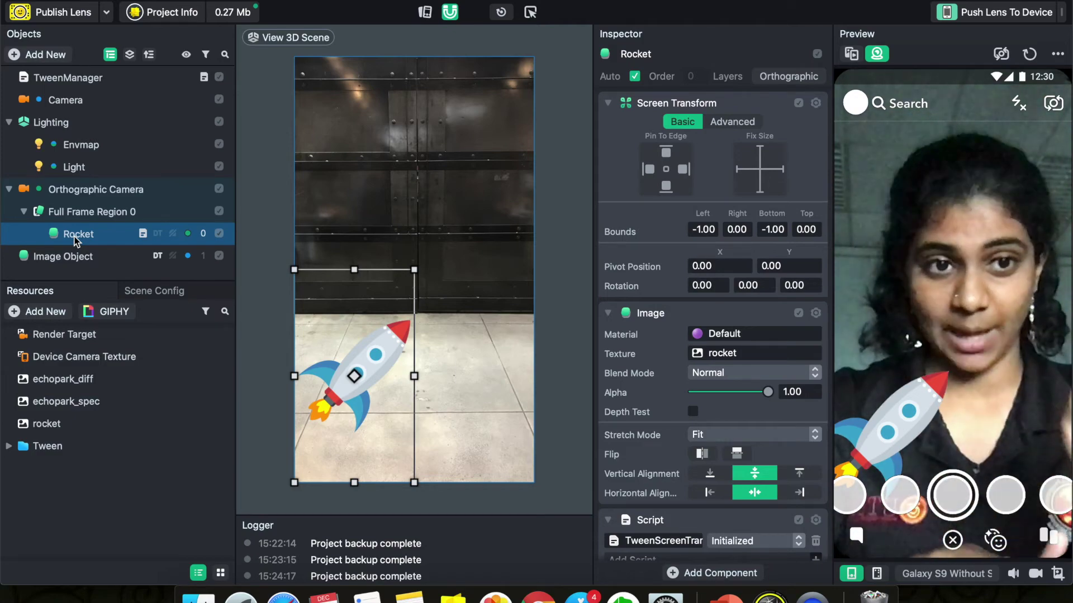
Collapse the Orthographic Camera and Lighting groups and add a Behavior helper script to the scene
click(37, 274)
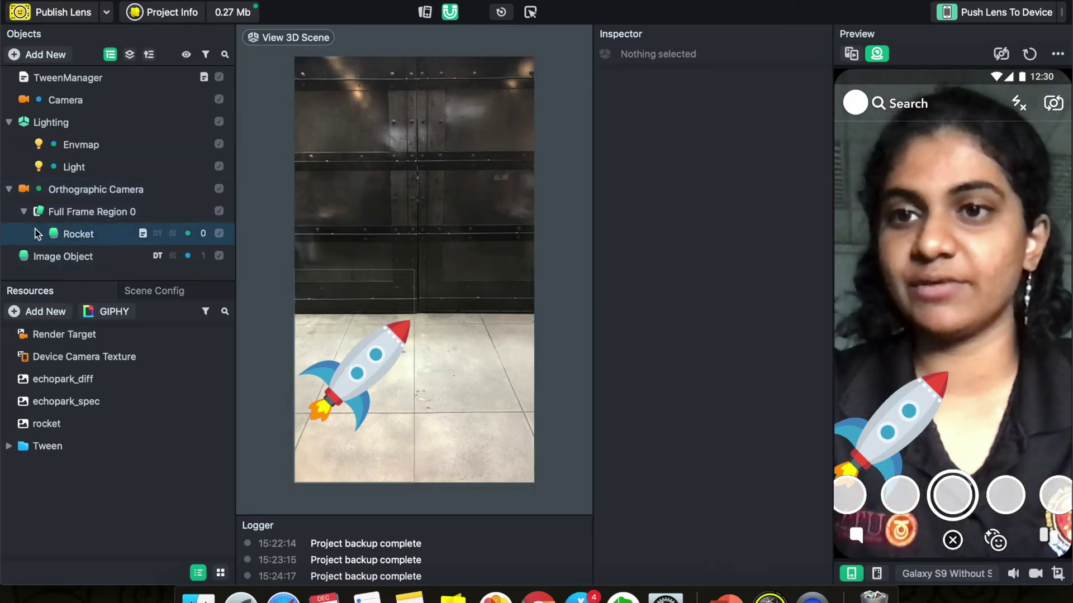
click(9, 190)
click(9, 123)
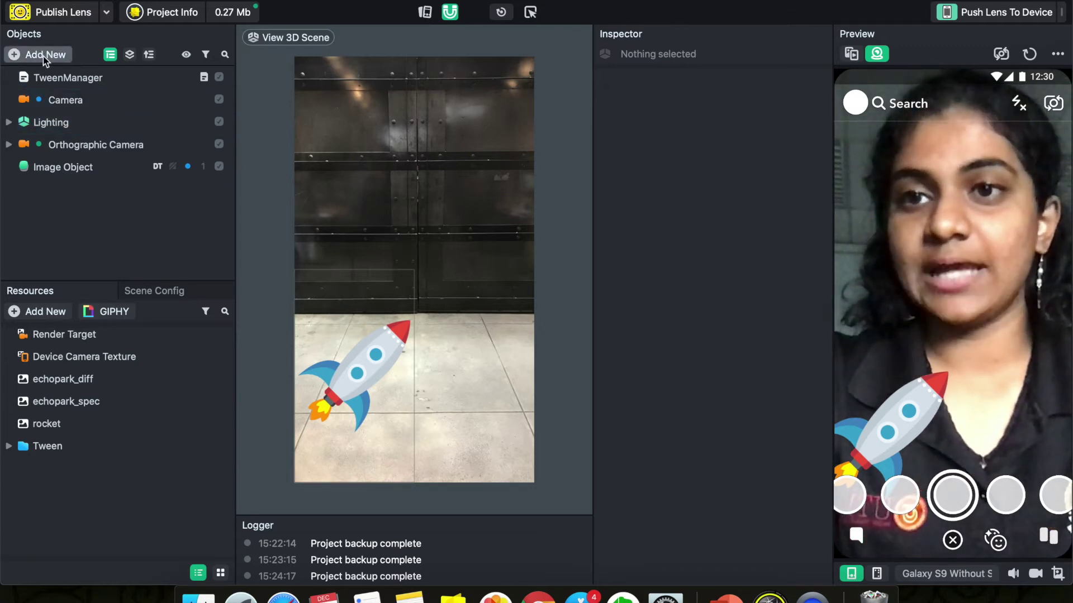
click(42, 55)
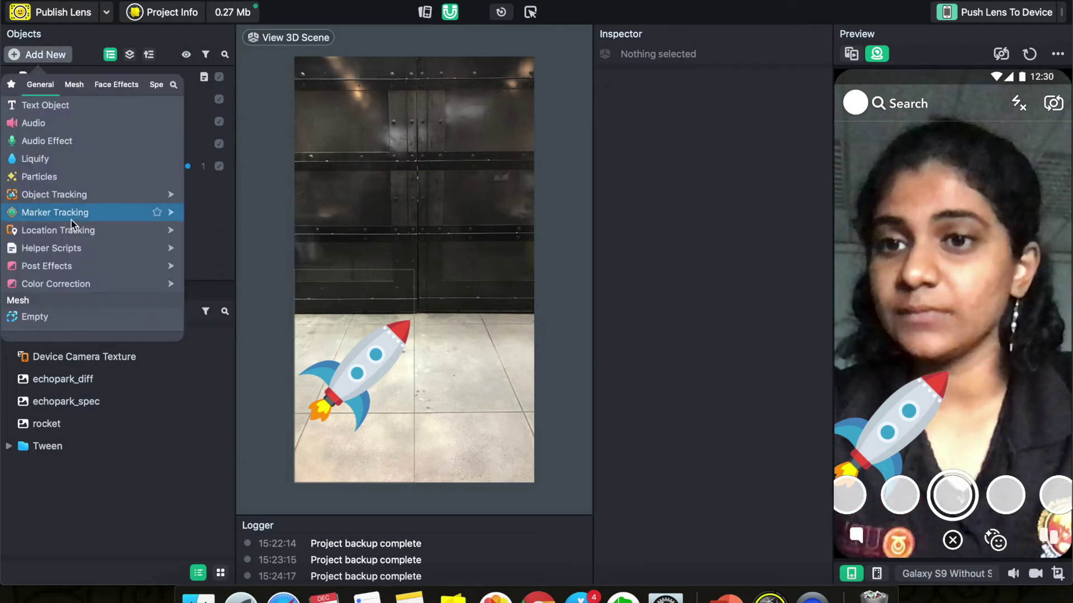
mouse_move(55, 253)
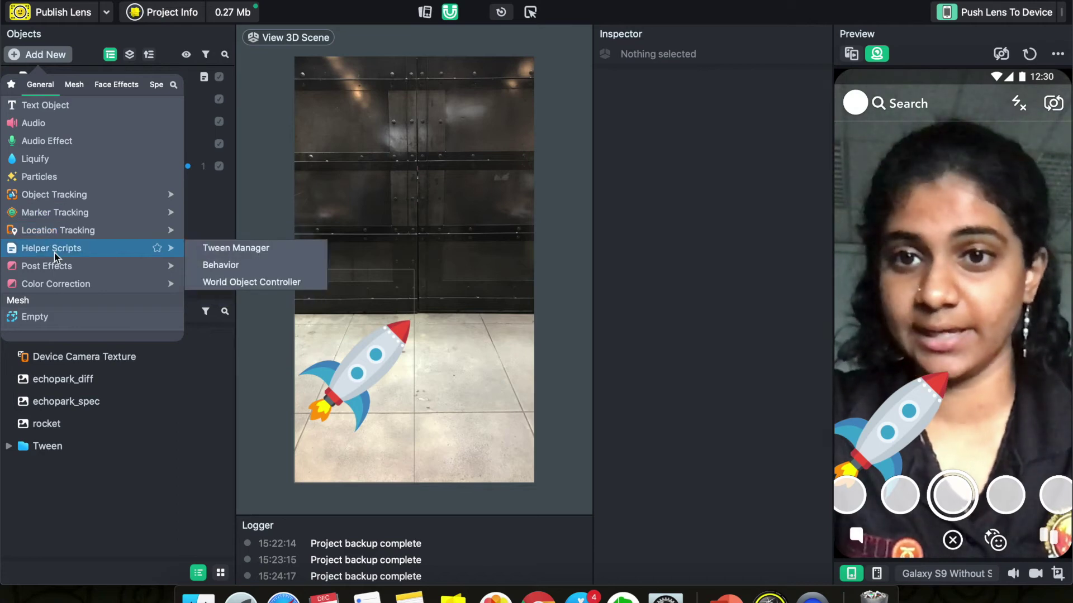
mouse_move(156, 263)
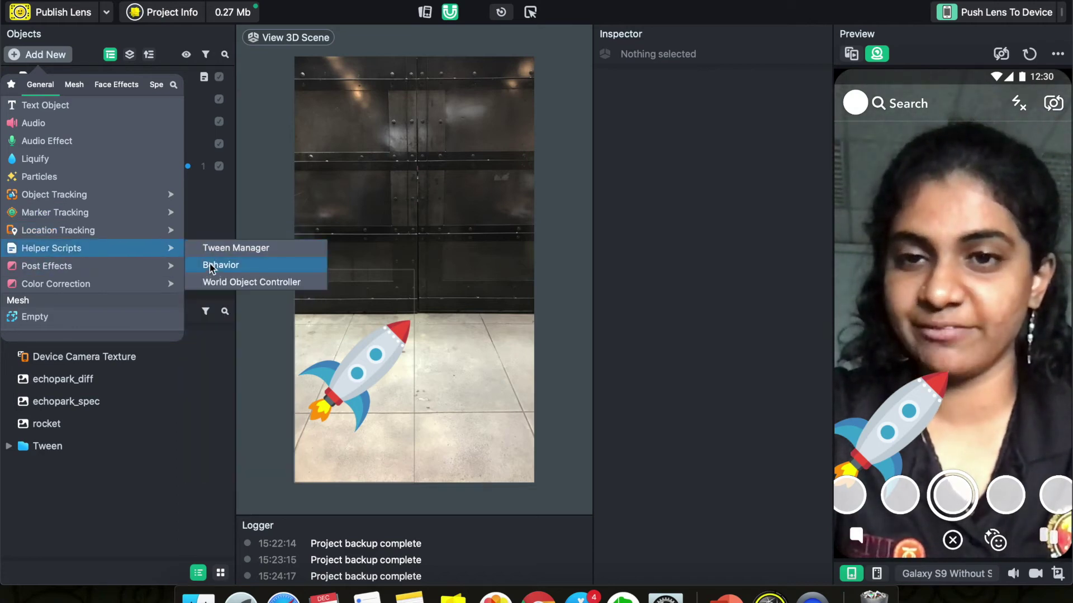
click(211, 268)
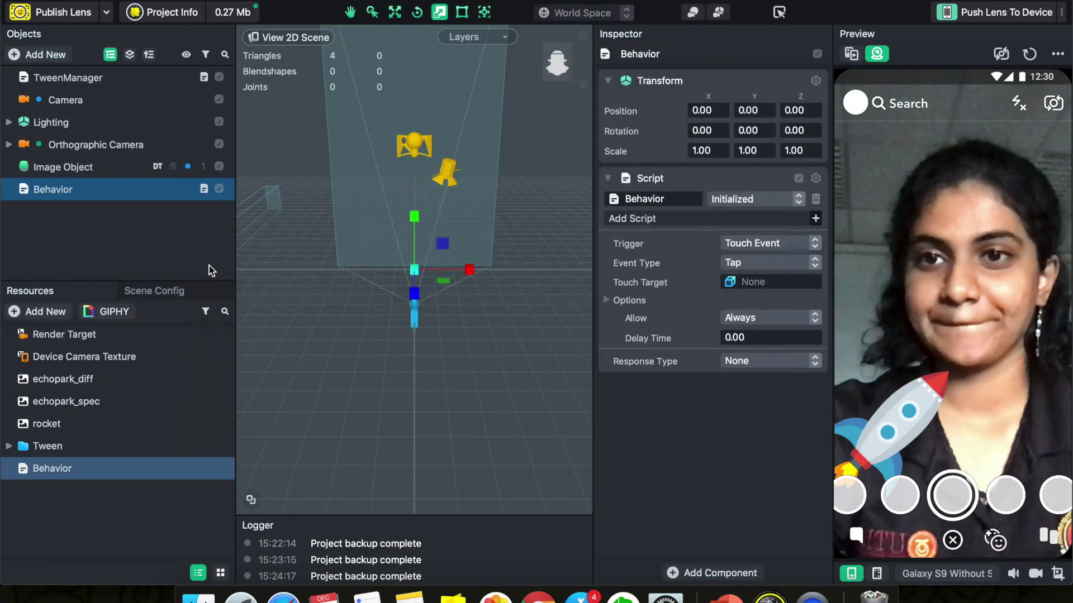
Configure the Behavior script with a Tap touch event as trigger and Image Object's image as the touch target
click(54, 217)
click(53, 190)
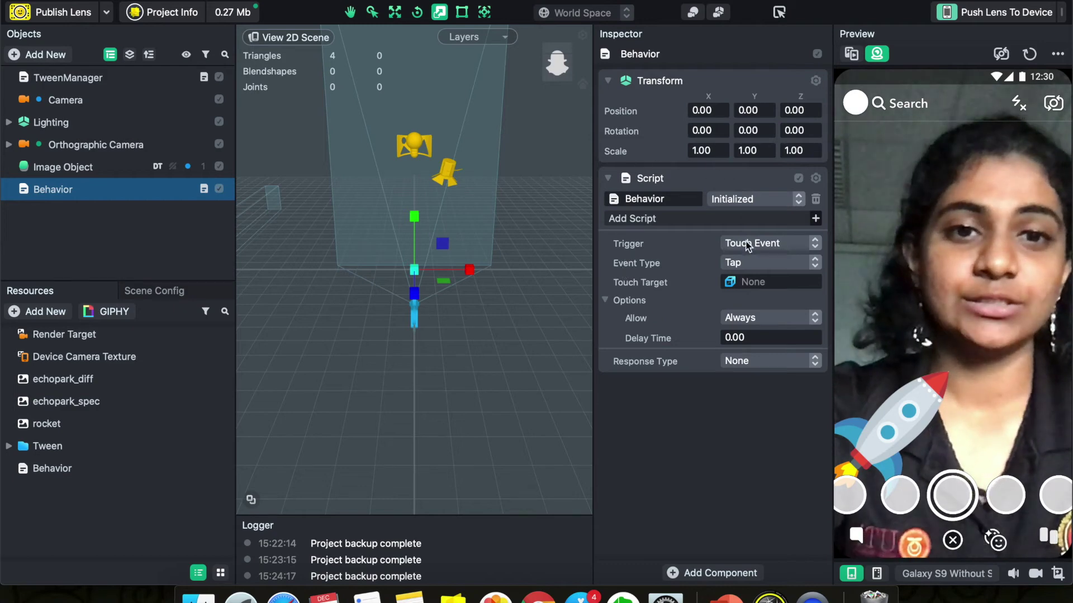
click(765, 244)
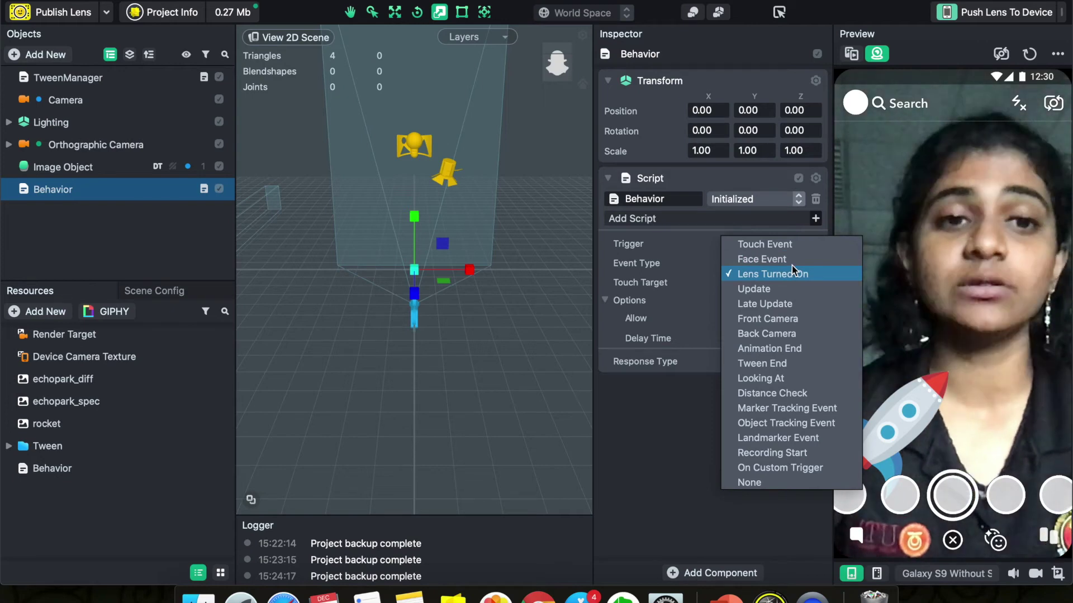
click(773, 246)
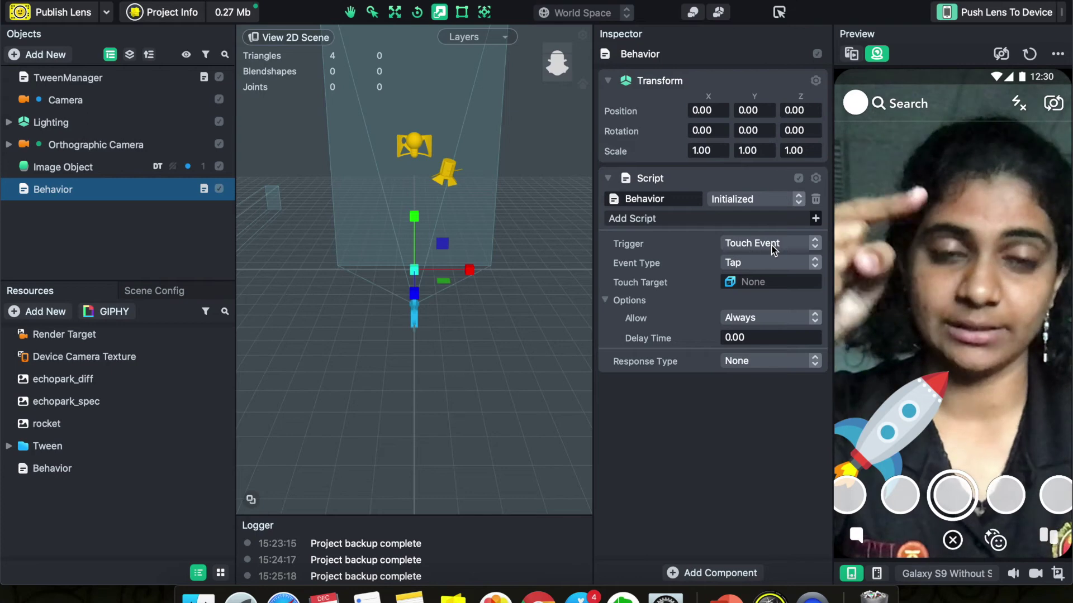
click(766, 265)
click(768, 265)
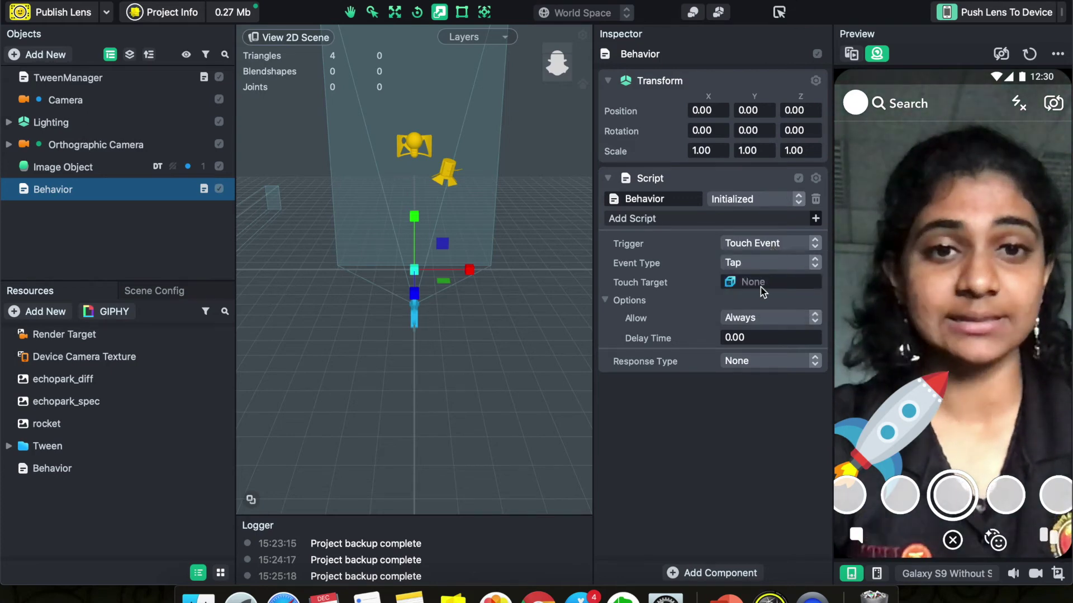
click(762, 284)
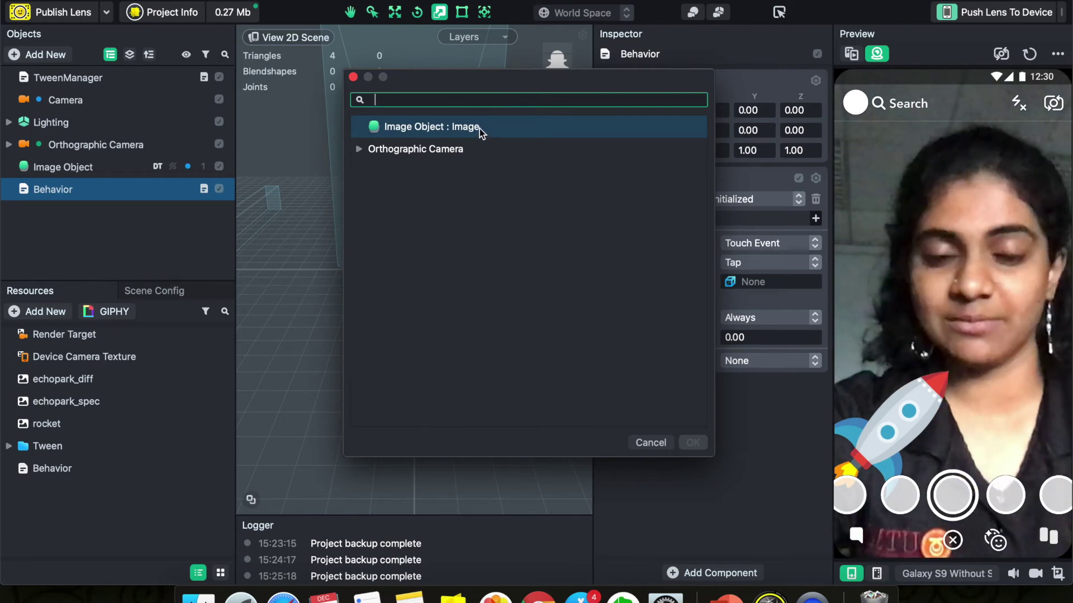
double_click(478, 127)
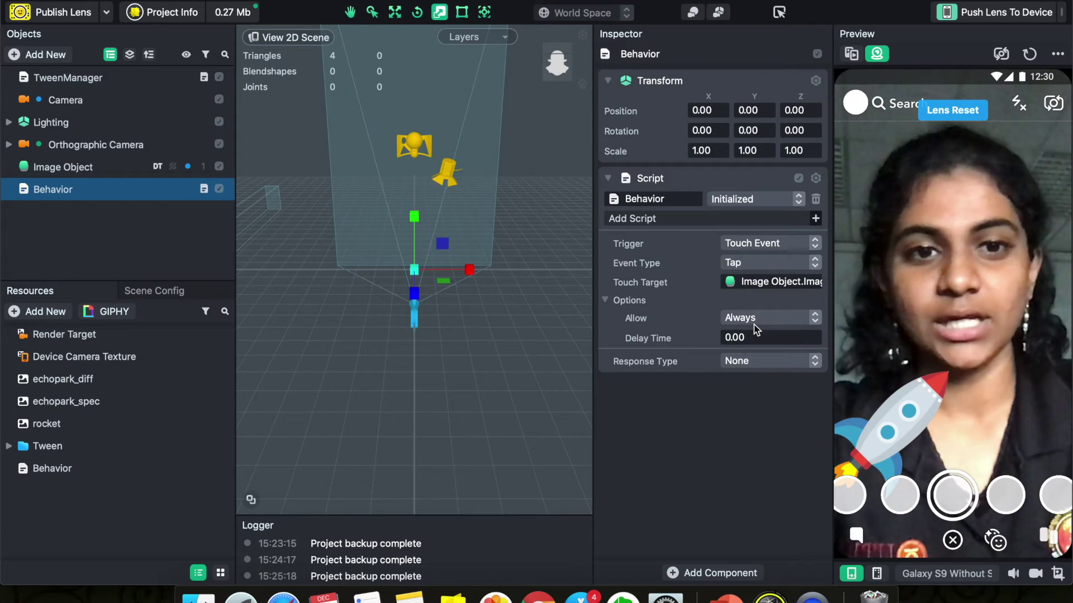
Set the Behavior's response type to Run Tween with the Rocket under Full Frame Region 0 as target object
click(747, 362)
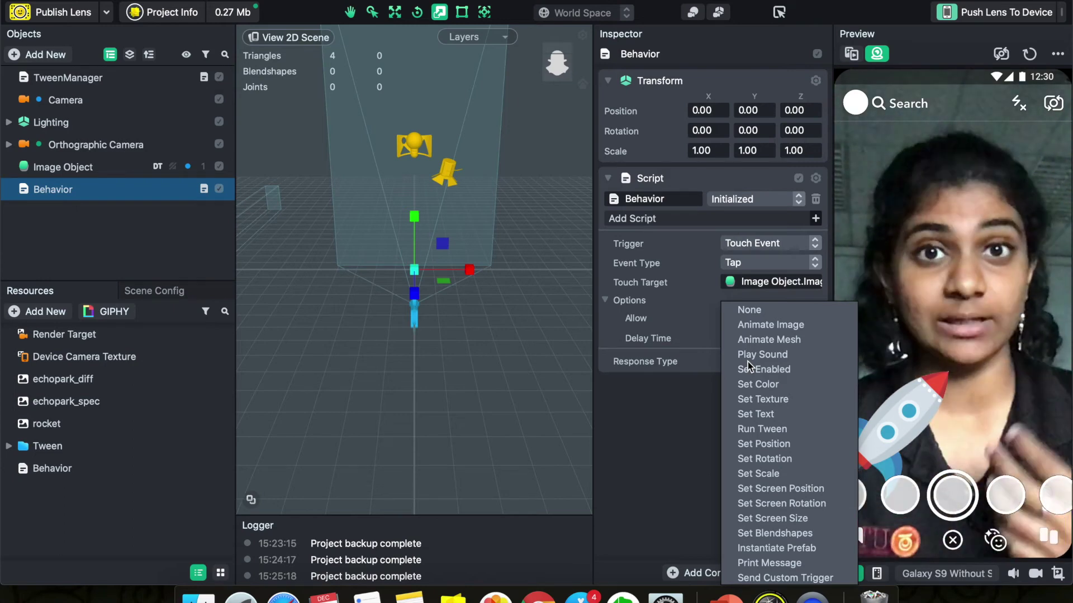
click(763, 429)
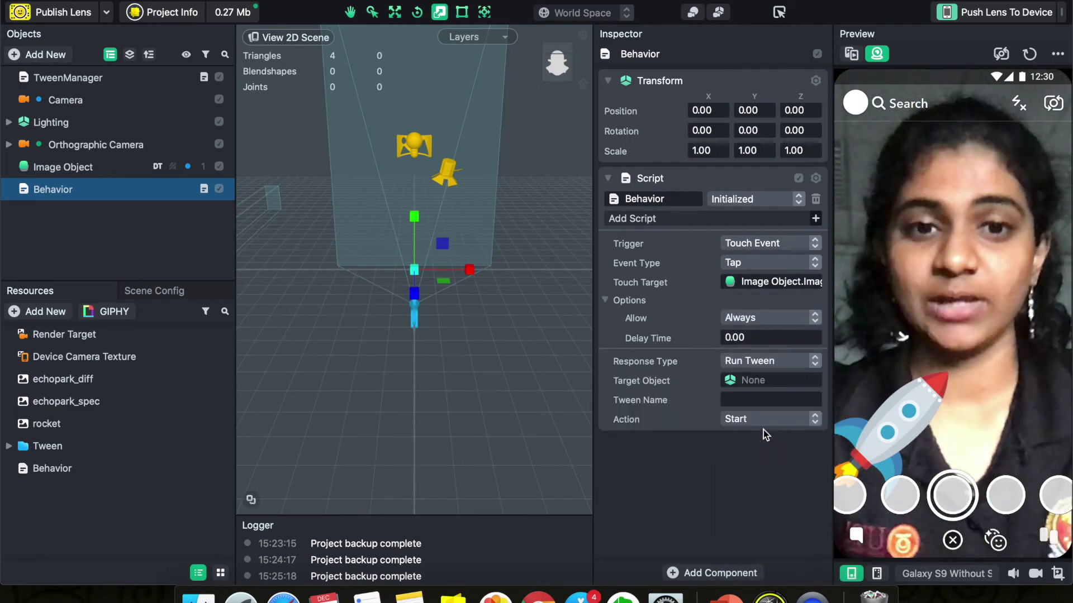
click(753, 380)
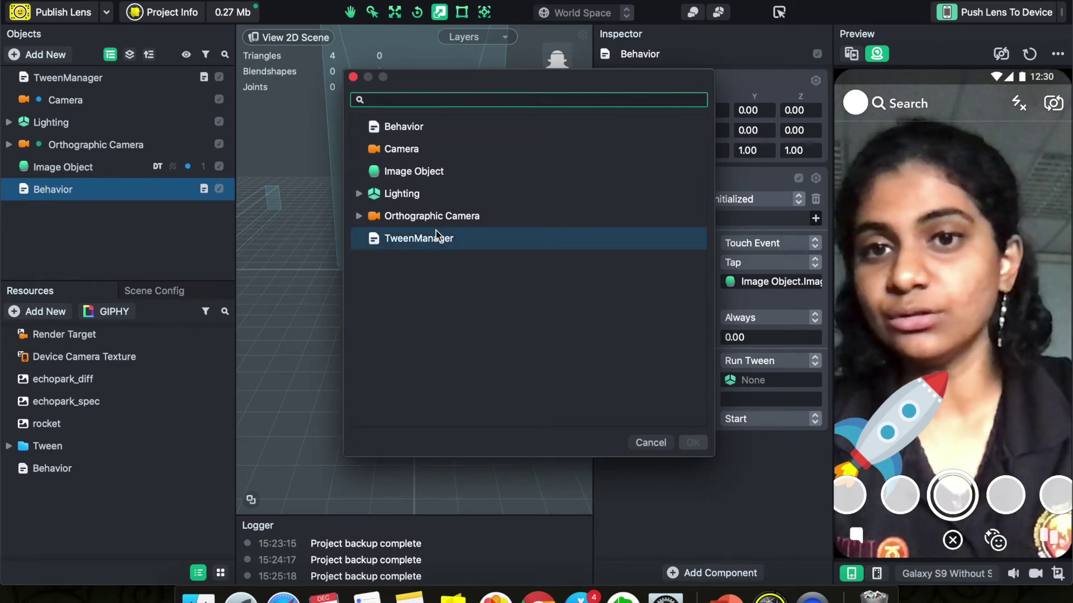
click(359, 217)
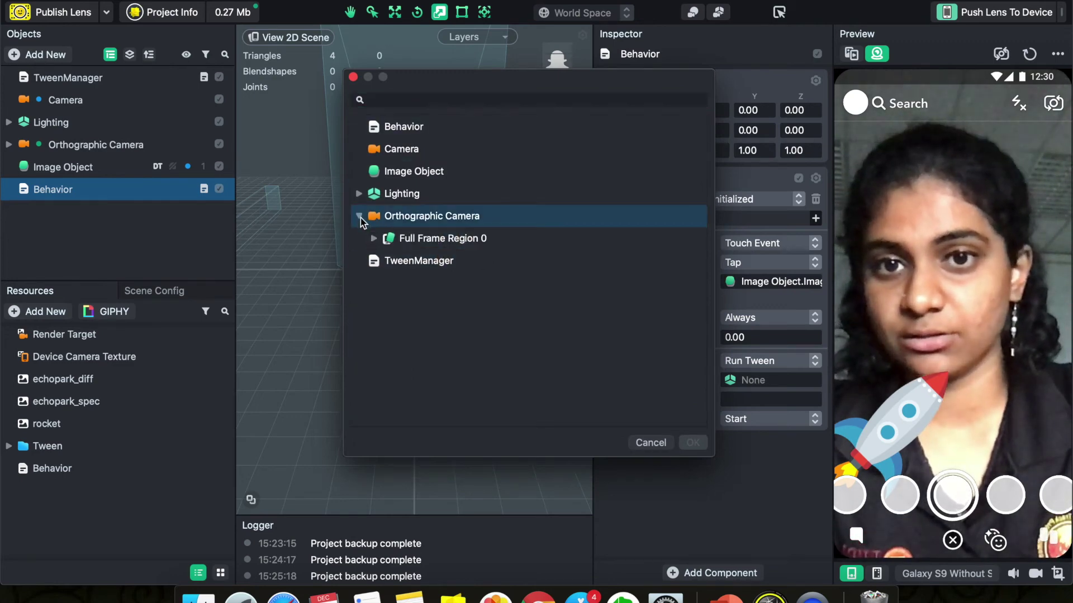
click(374, 238)
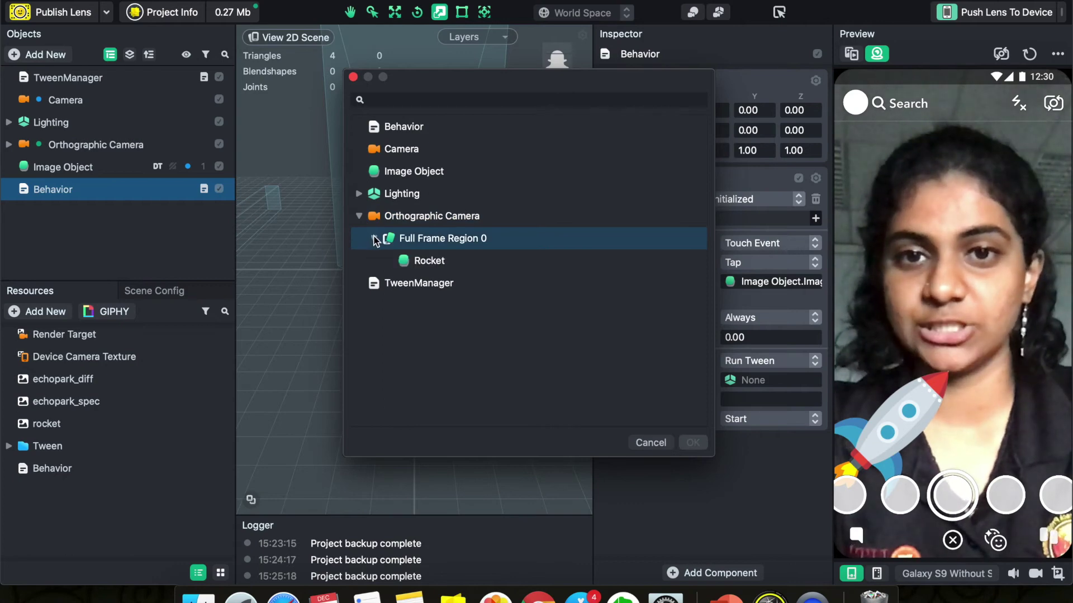
click(420, 262)
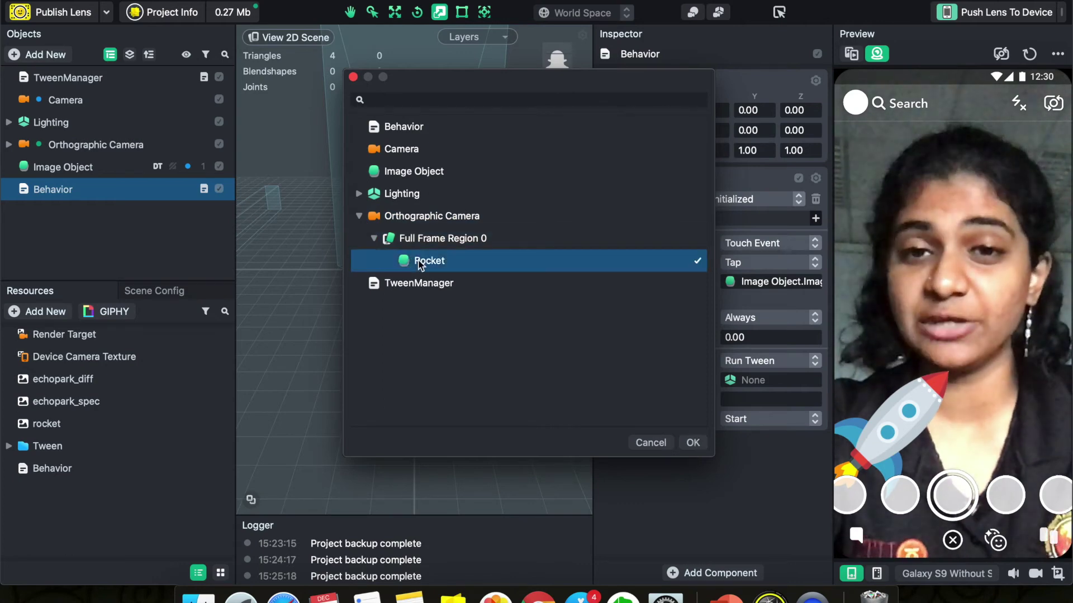
click(693, 443)
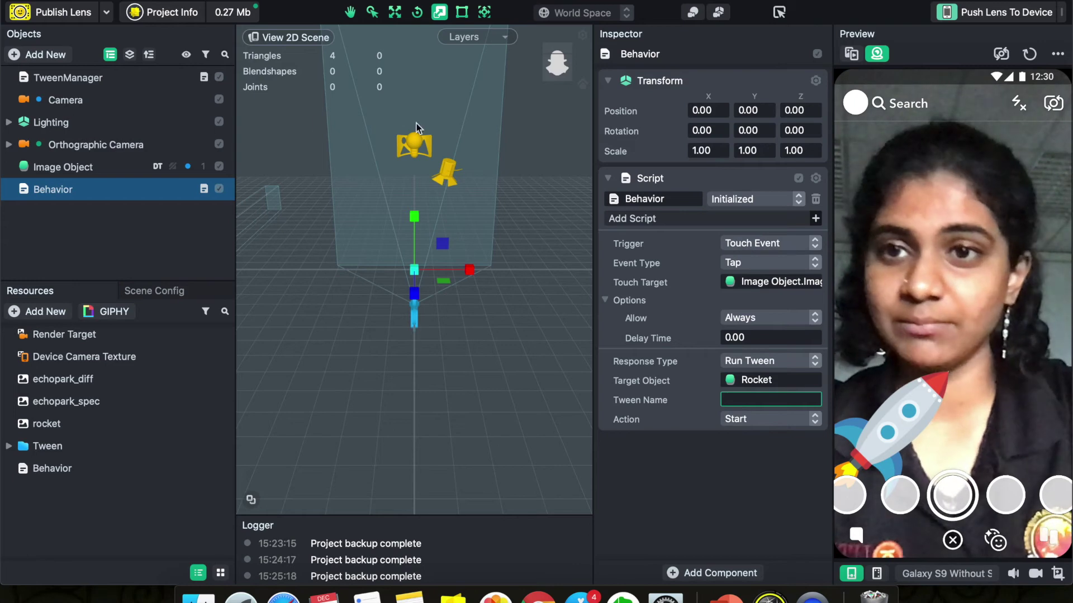
Look up the tween name on the Rocket's script and set the Behavior script's tween name to Fly
click(9, 145)
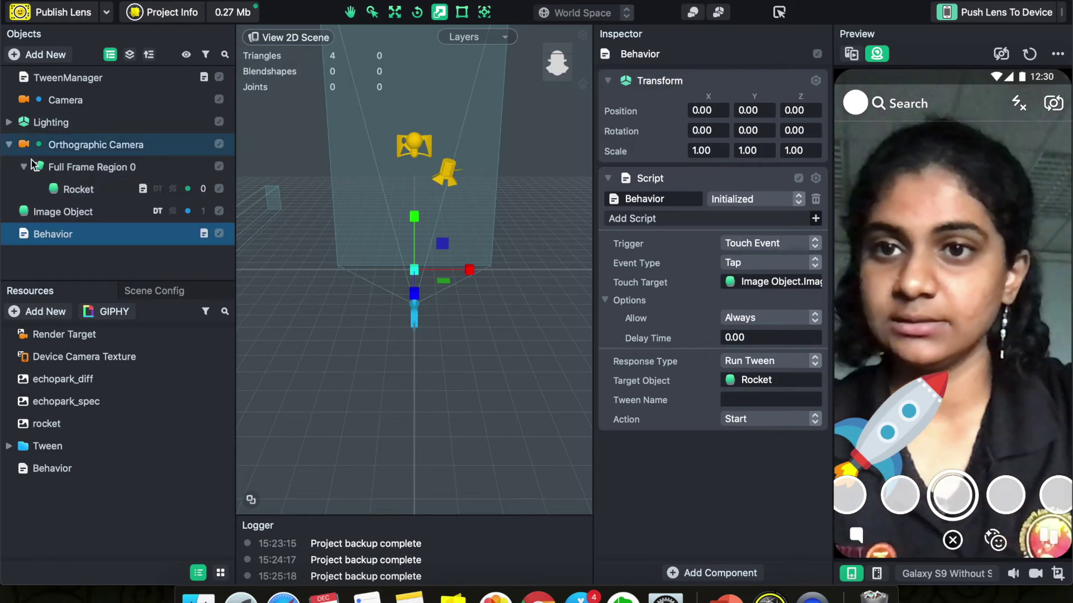
click(58, 190)
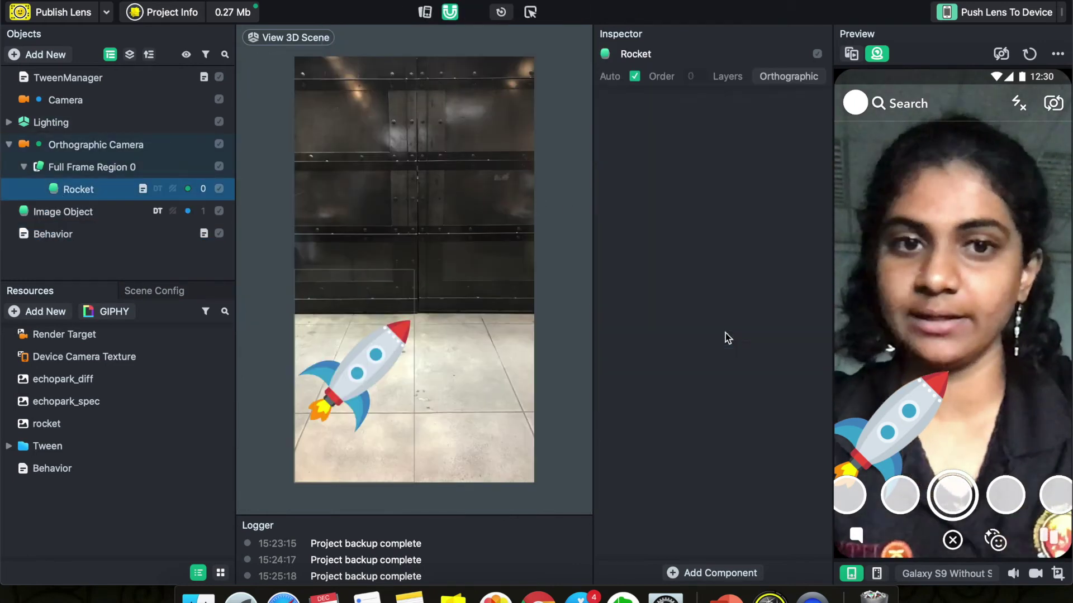
scroll(725, 333, down, 6)
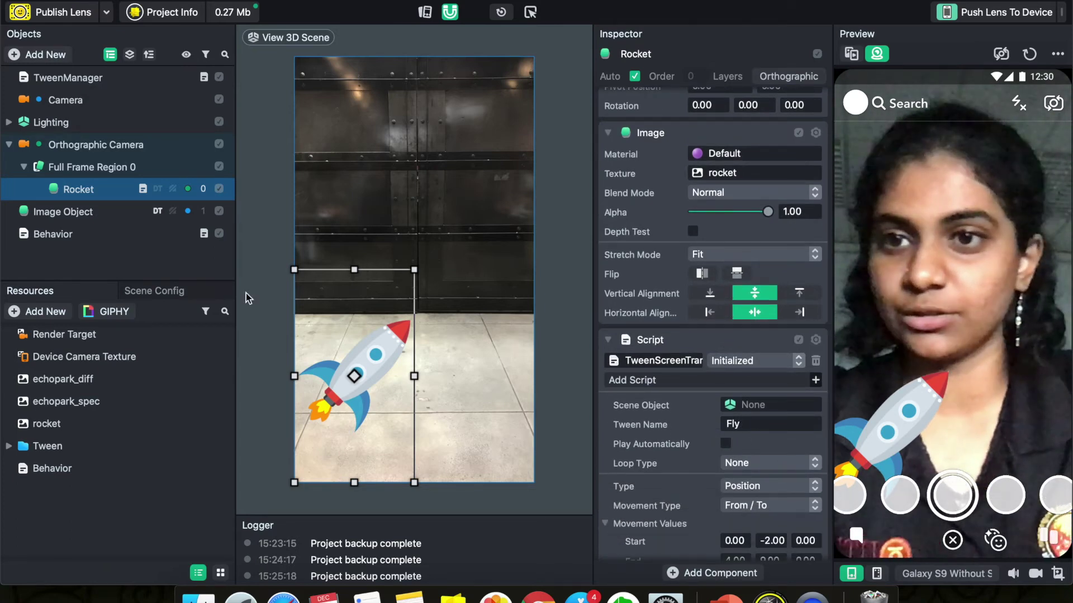
click(86, 234)
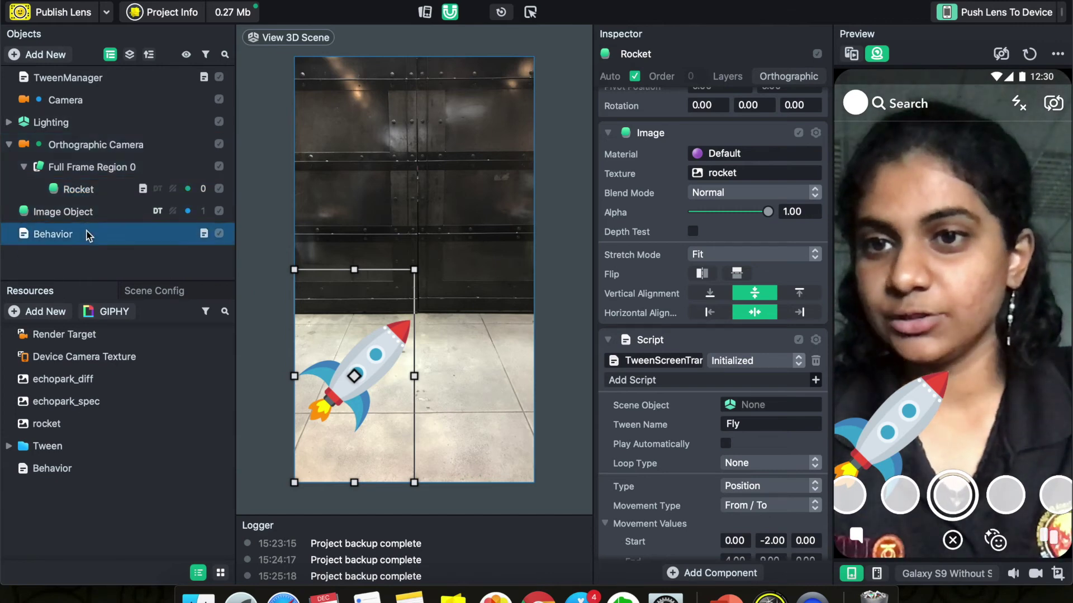
click(742, 400)
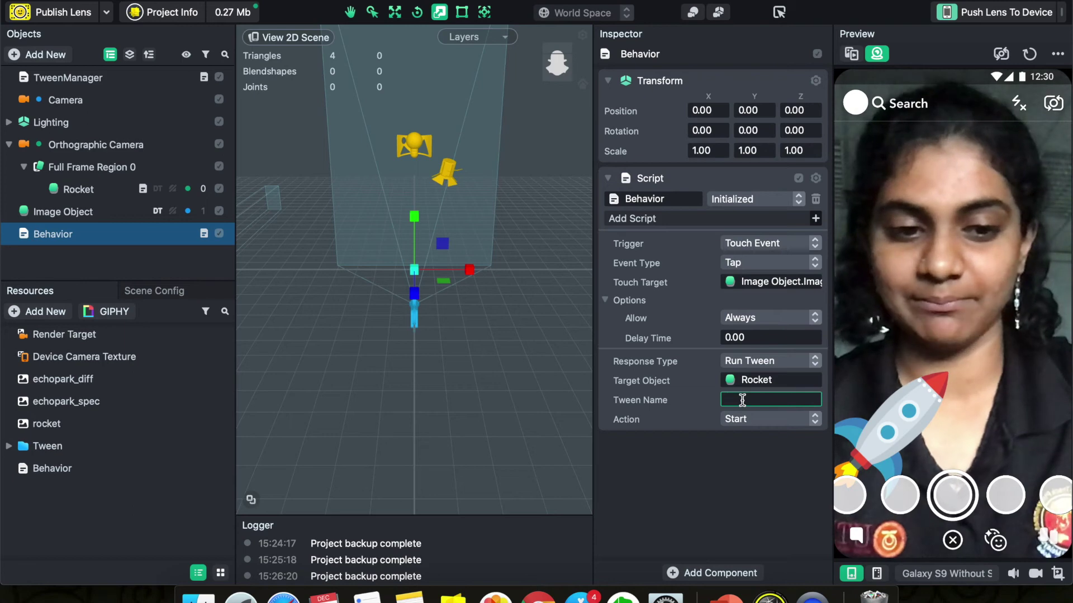
text(Fly)
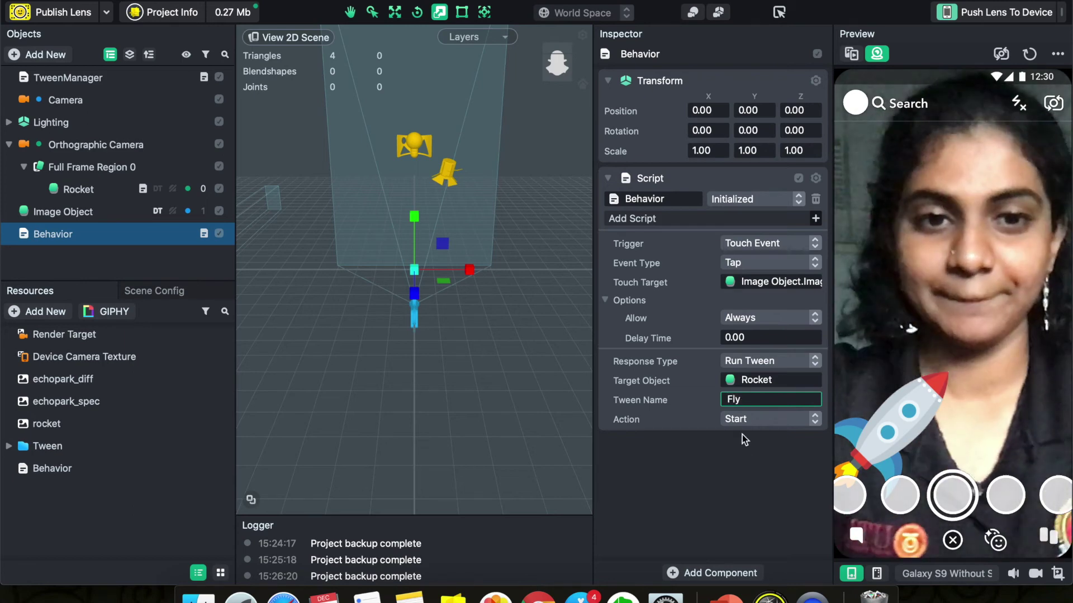
click(739, 450)
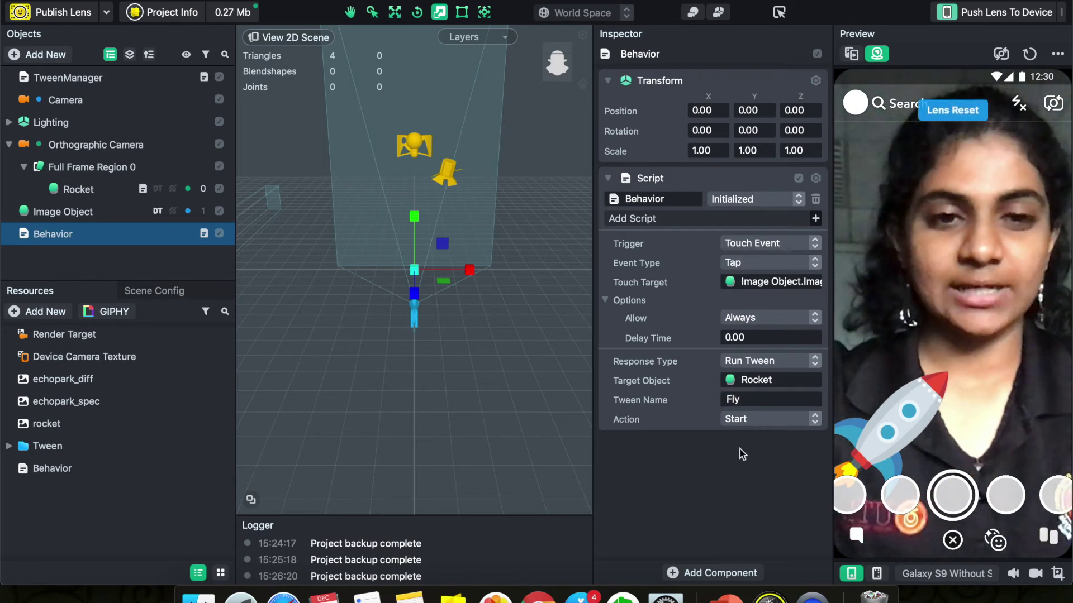
Test the lens in the preview by tapping the screen to trigger the rocket's Fly tween
click(956, 296)
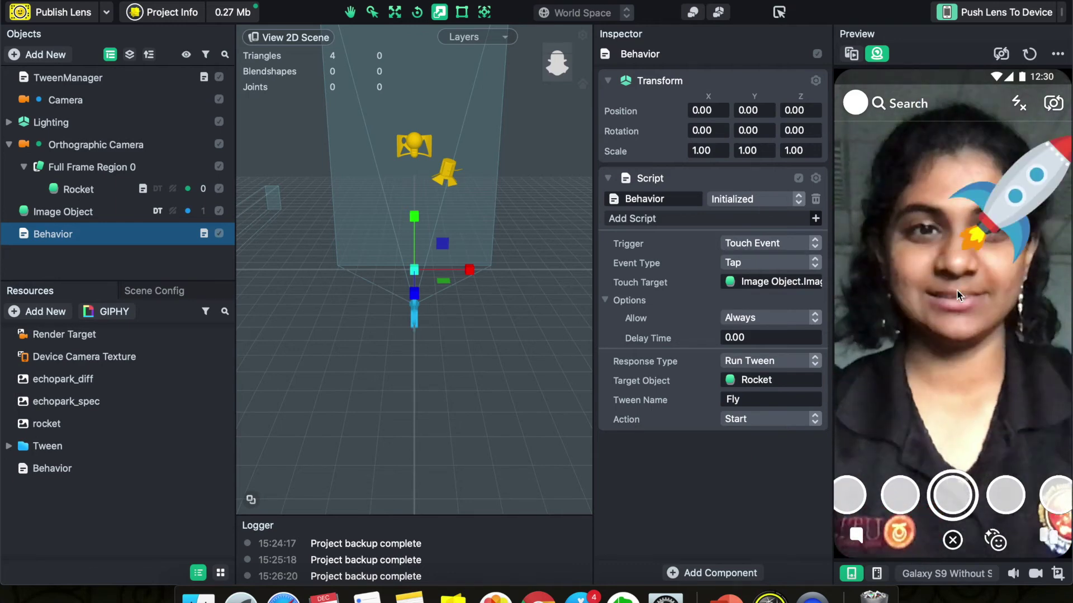
click(956, 296)
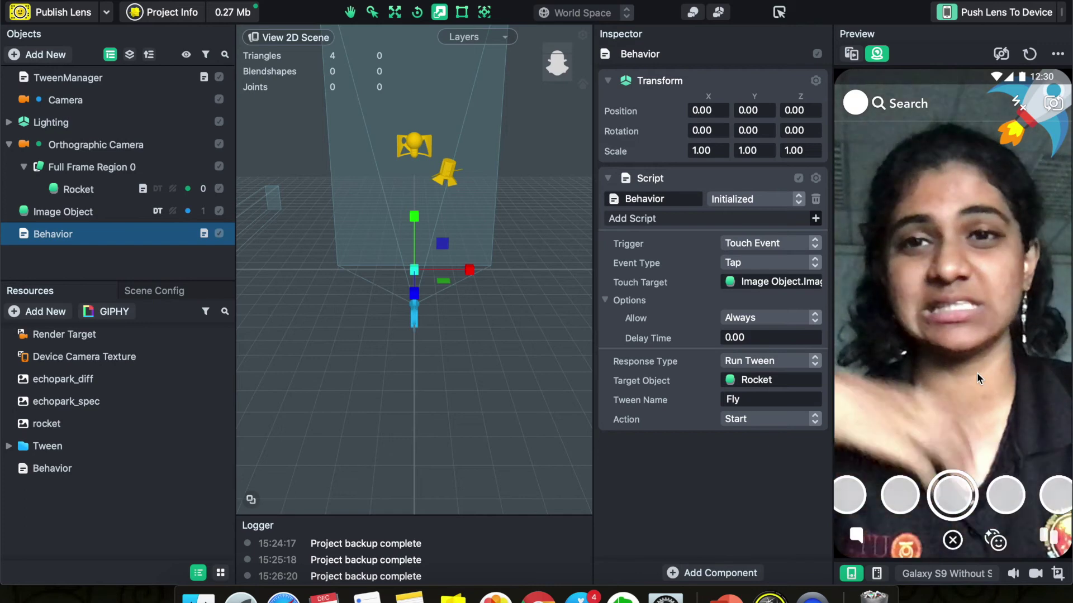
click(984, 329)
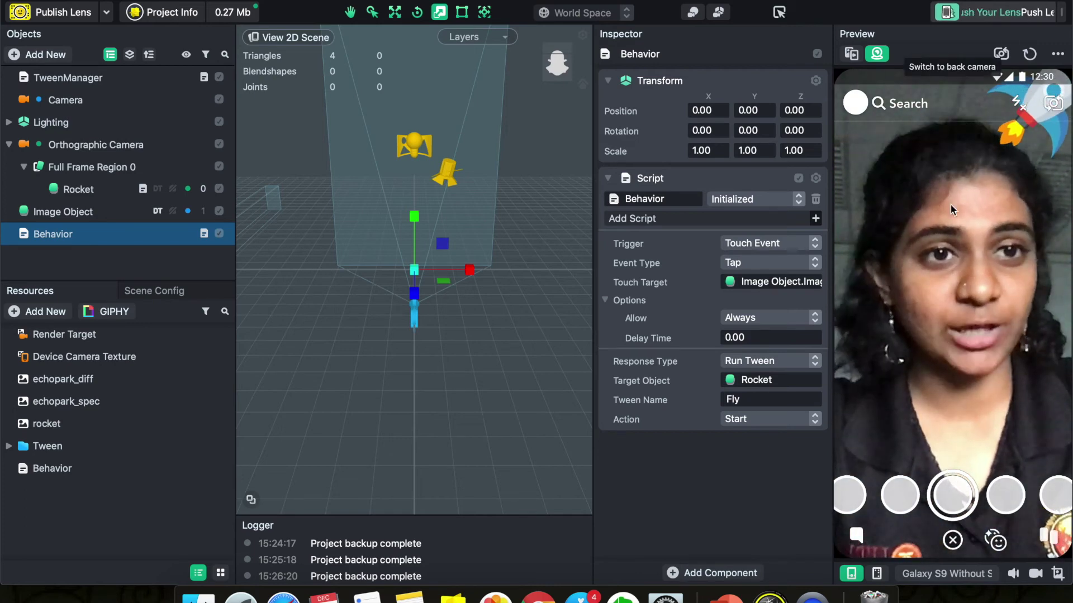
click(976, 247)
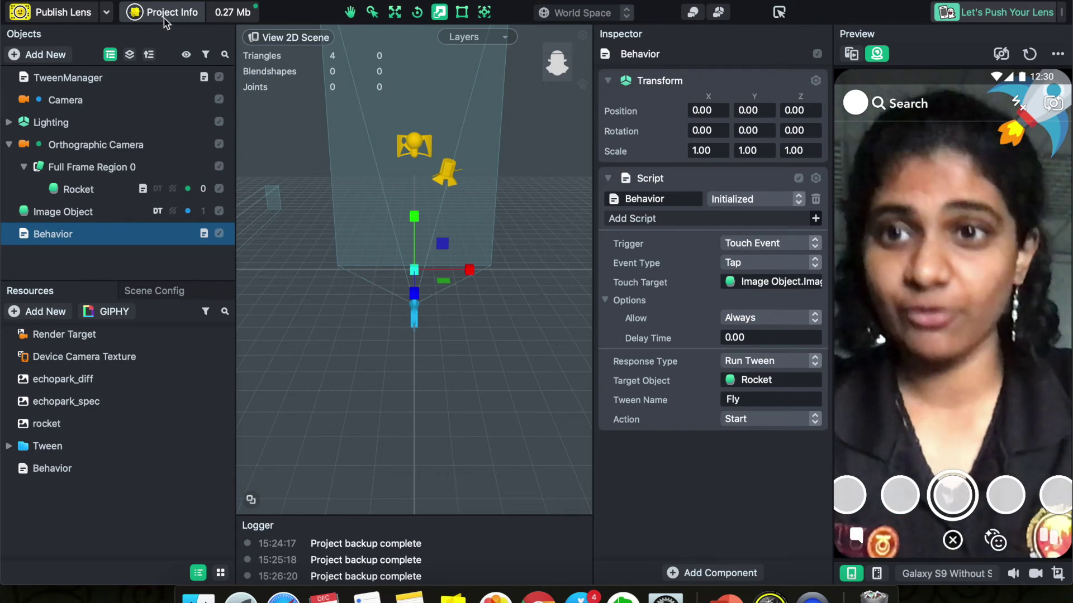
Name the lens Flying Rocket in the project info and apply the change
click(164, 12)
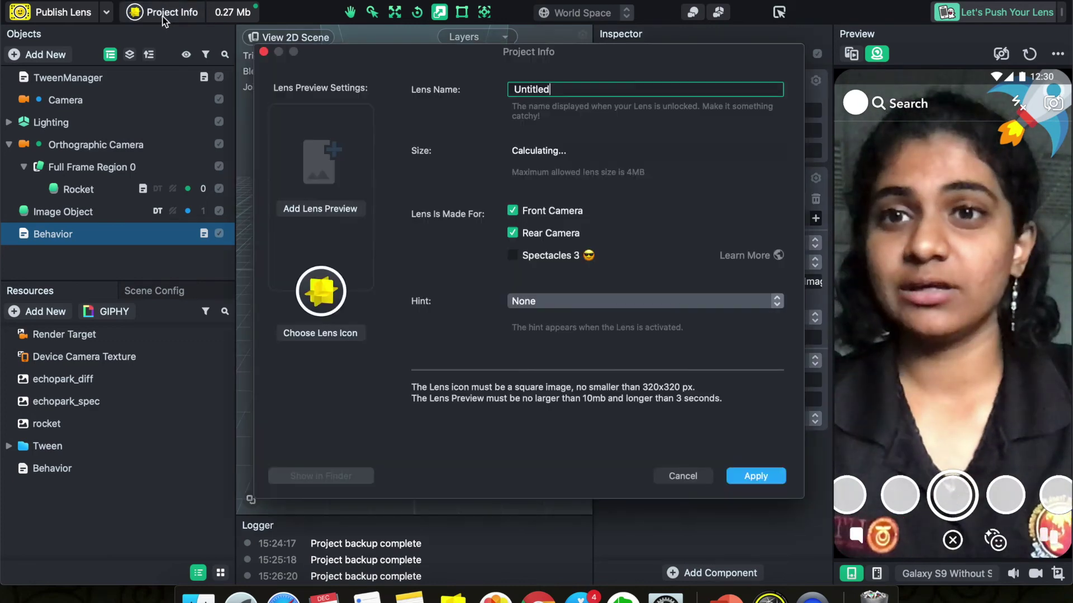
double_click(571, 89)
text(F)
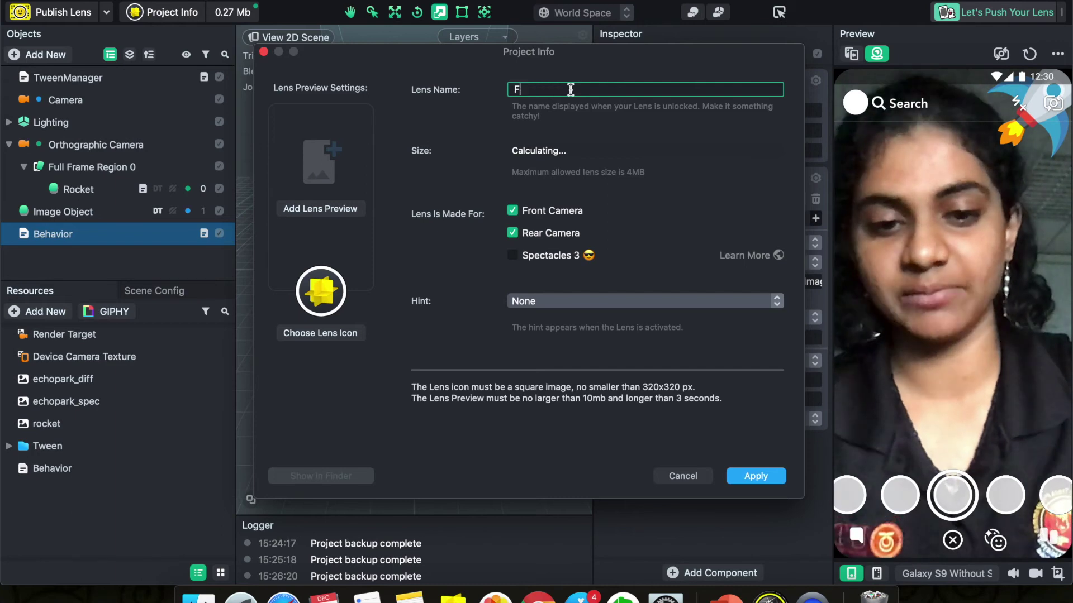
text(lying R)
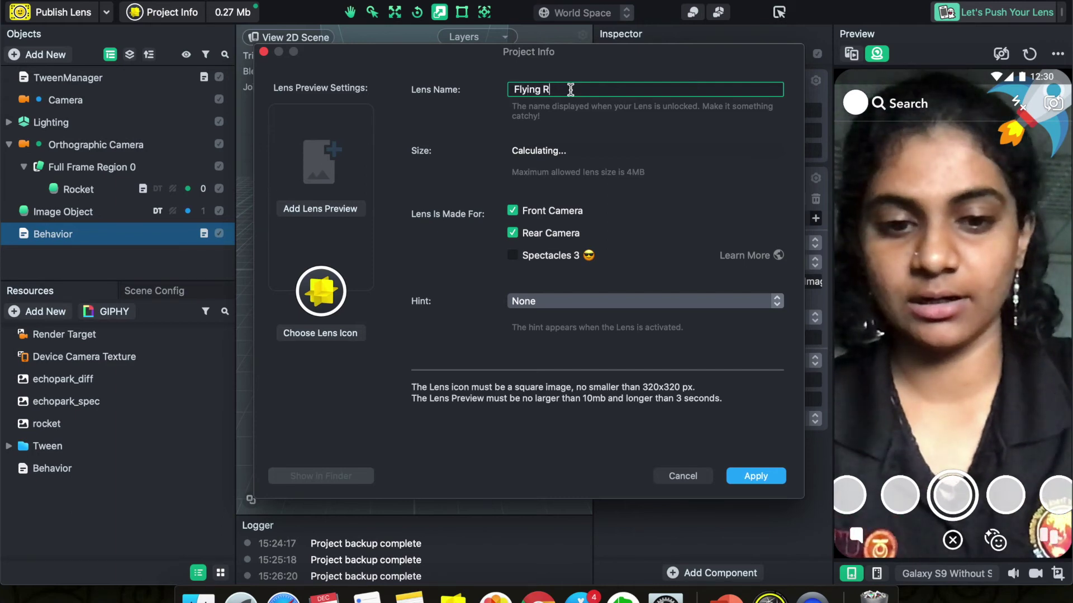
text(ocket)
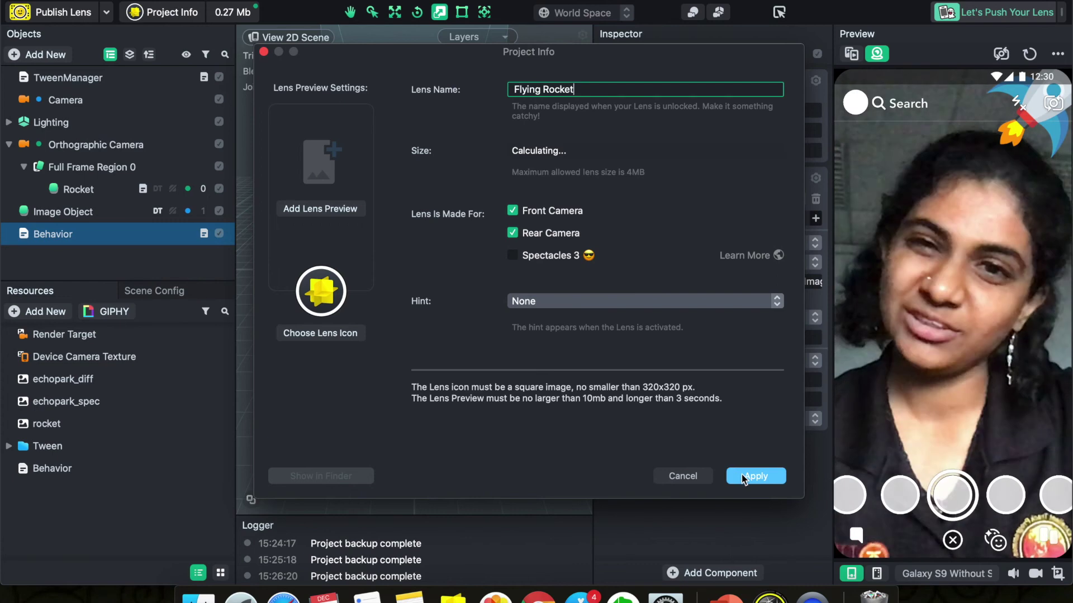
click(747, 476)
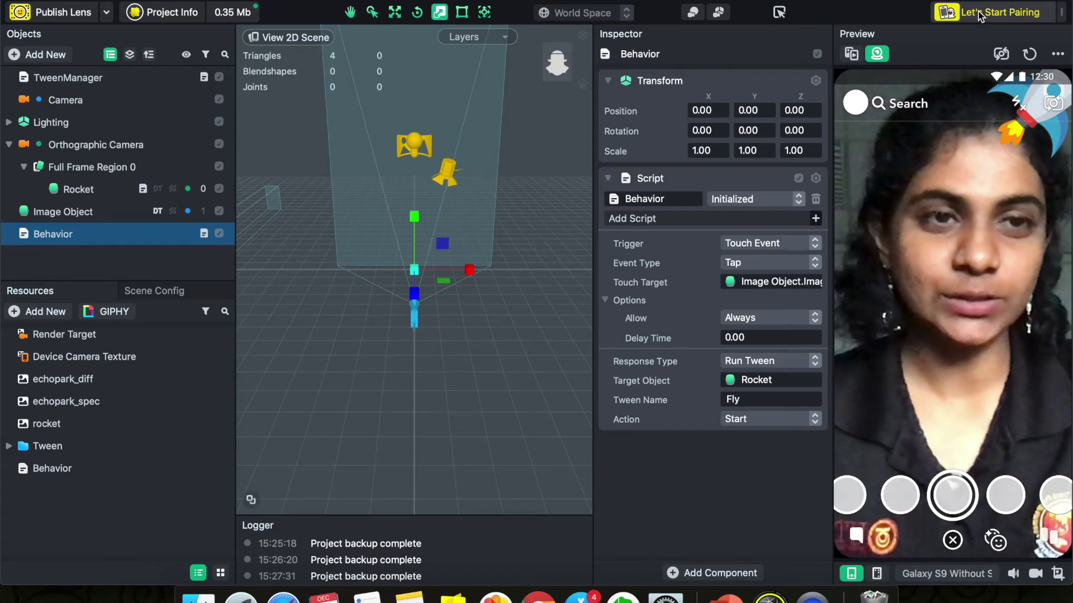
Push the Flying Rocket lens to the paired device for testing
click(979, 13)
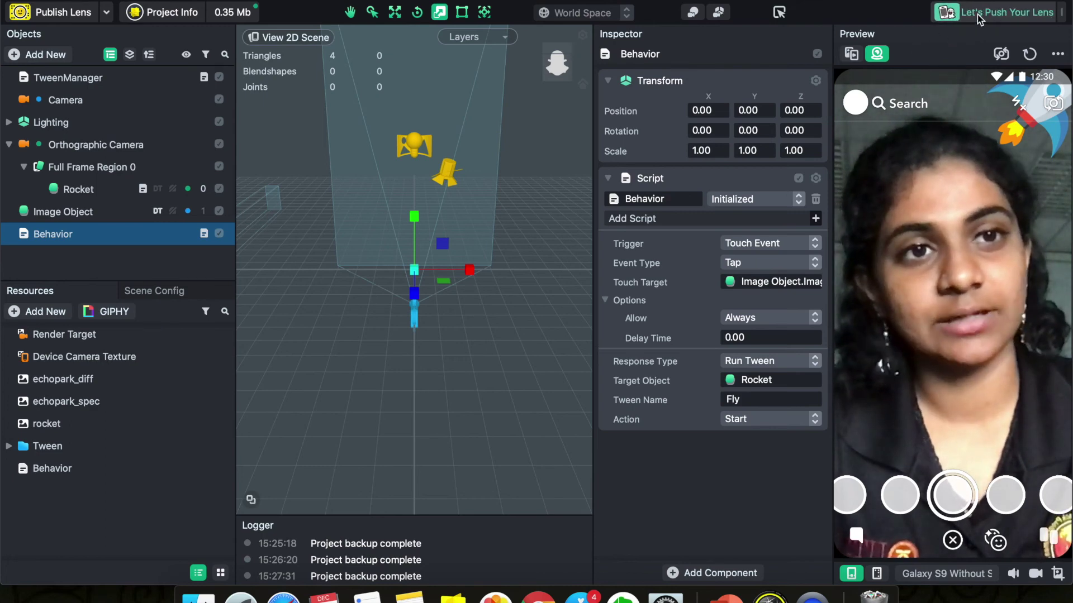
click(977, 15)
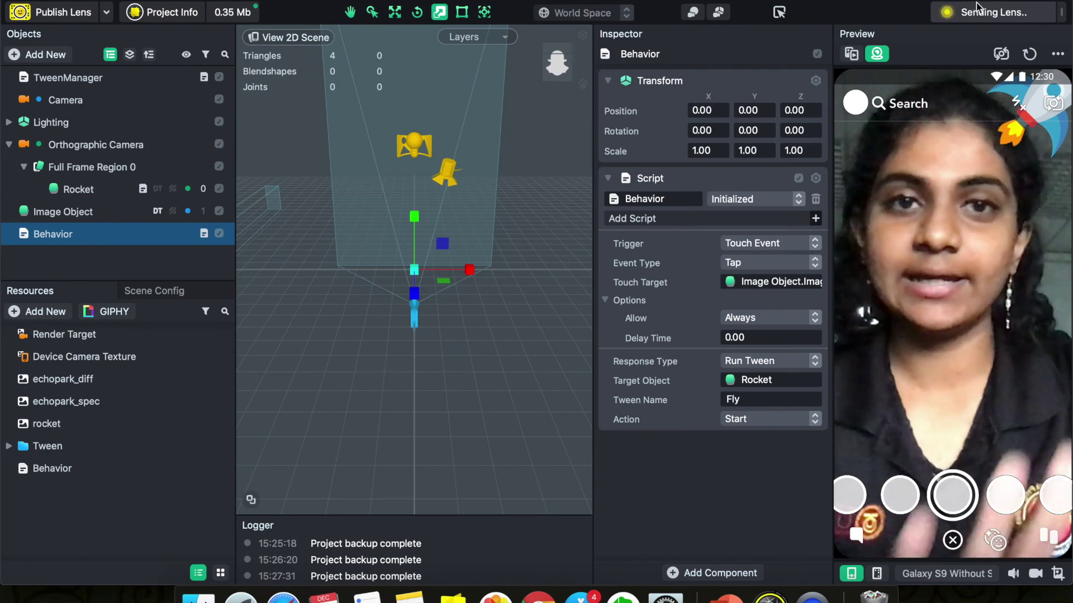
Set the lens hint to TAP! in the project info and apply it
click(184, 9)
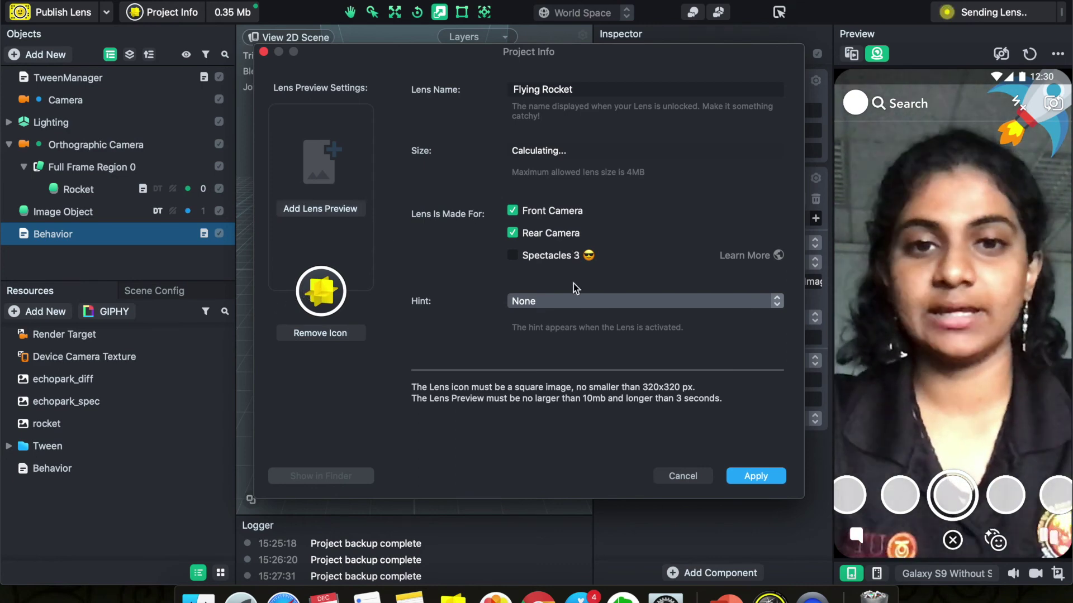
click(571, 300)
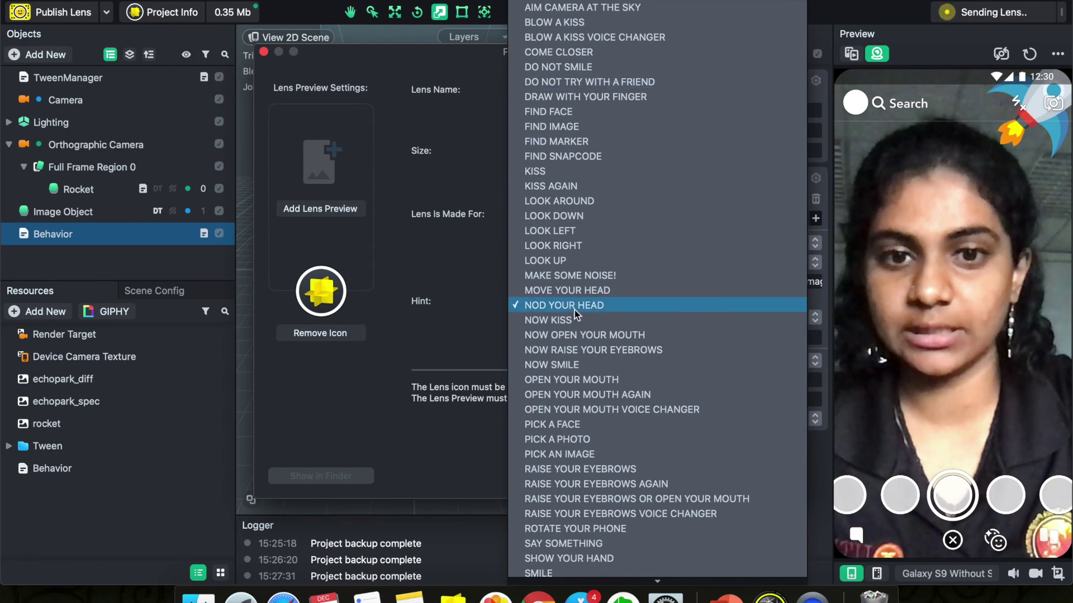
scroll(574, 310, down, 5)
click(562, 476)
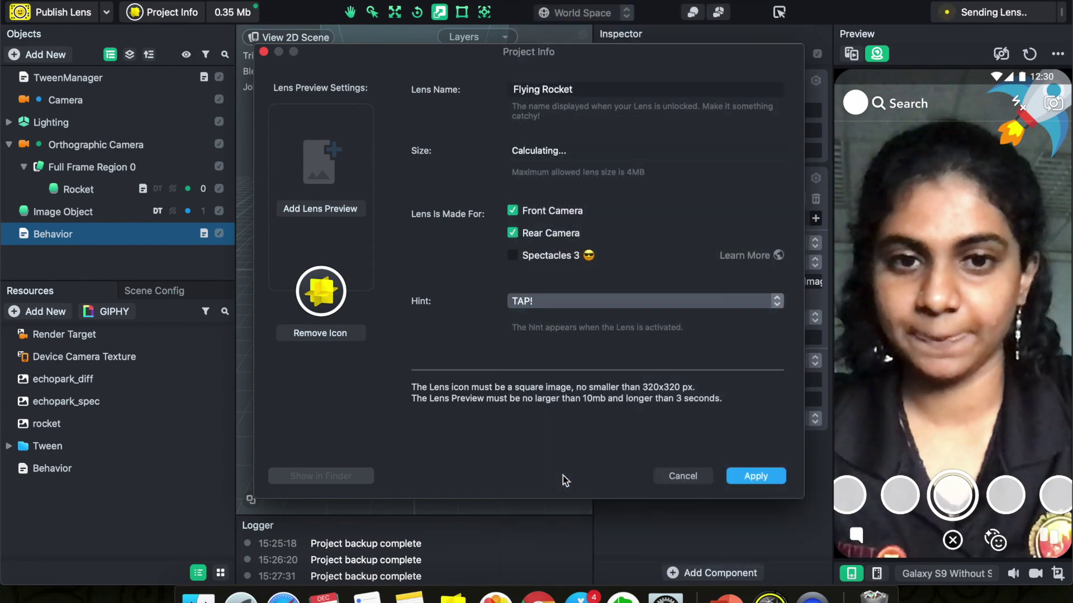
click(755, 476)
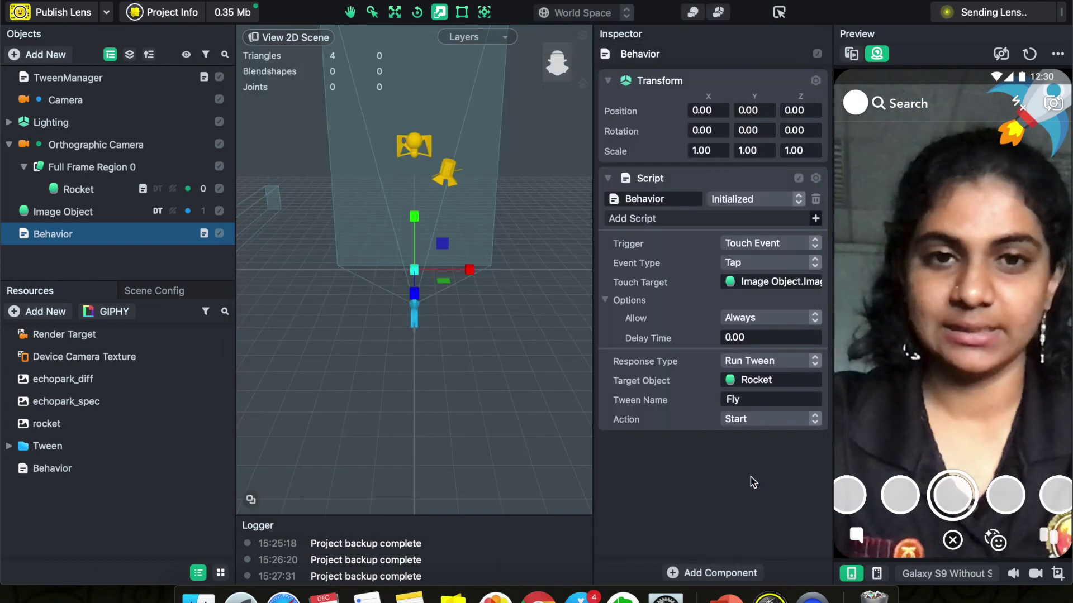
Start publishing the Flying Rocket lens
click(56, 12)
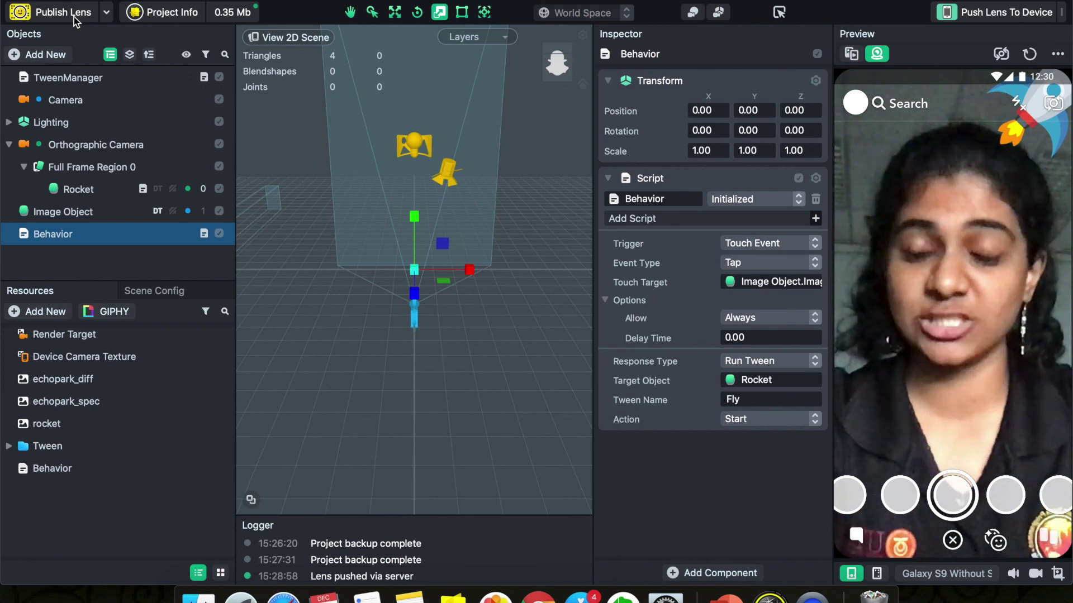
click(74, 17)
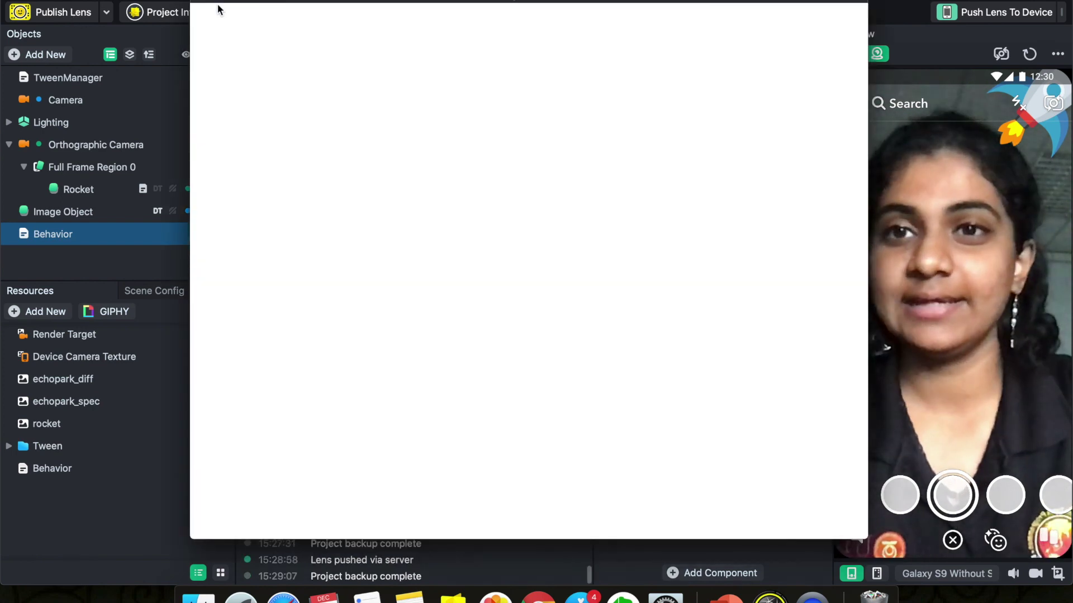